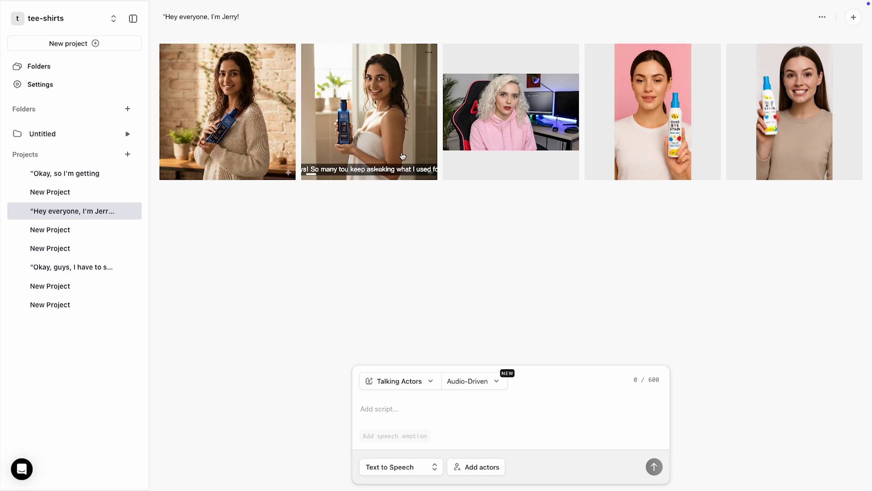
View the towel shampoo video and another generated video before reaching the Arcads homepage.
{"action": "left_click", "coordinate": [378, 171]}
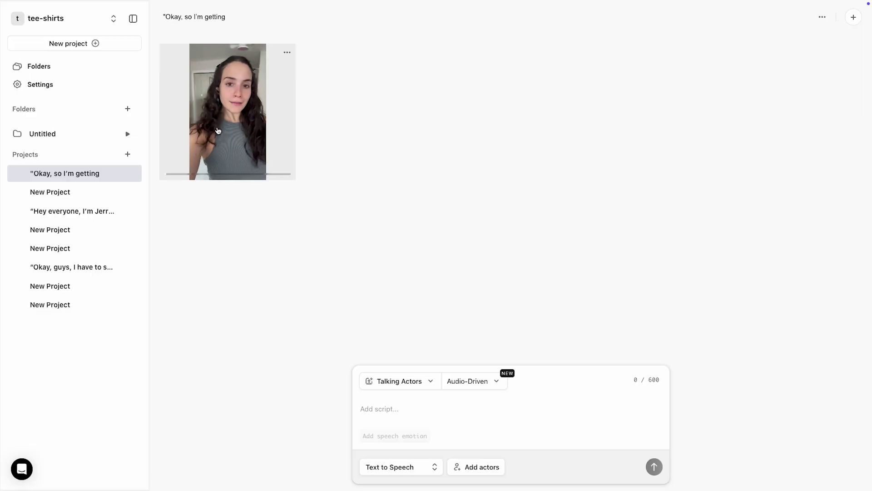
{"action": "left_click", "coordinate": [227, 111]}
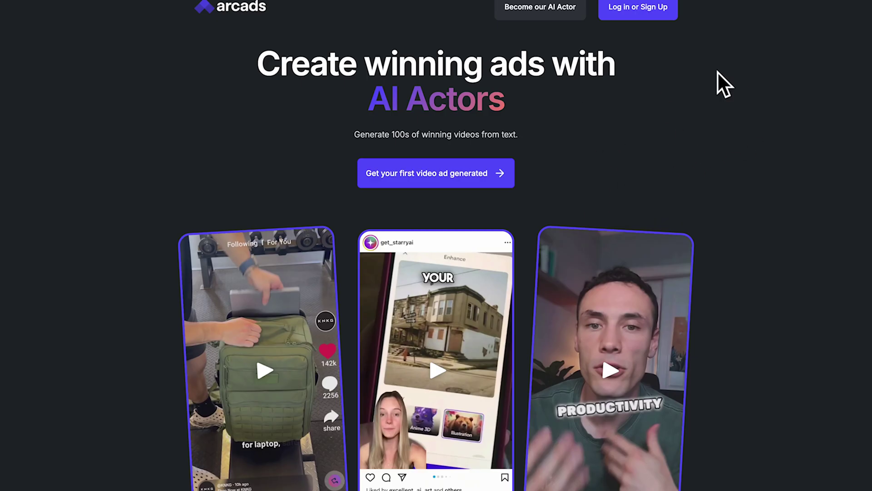
Scroll the homepage, play the third and middle sample ads, then pause the middle one.
{"action": "scroll", "coordinate": [584, 170], "scroll_direction": "down", "scroll_amount": 2}
{"action": "scroll", "coordinate": [487, 366], "scroll_direction": "down", "scroll_amount": 1}
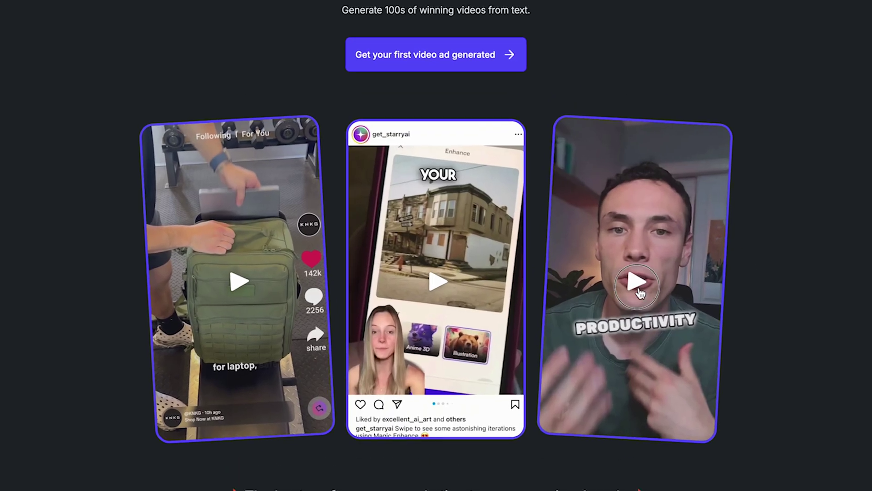
{"action": "left_click", "coordinate": [666, 234]}
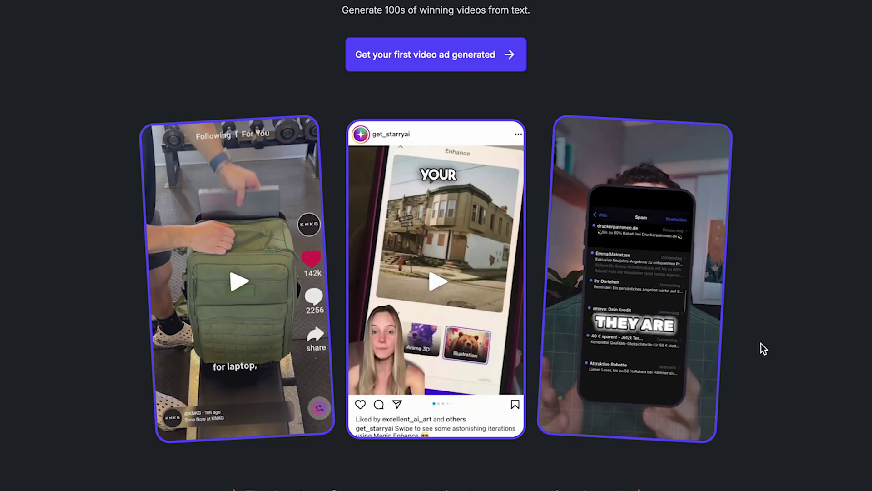
{"action": "mouse_move", "coordinate": [635, 279]}
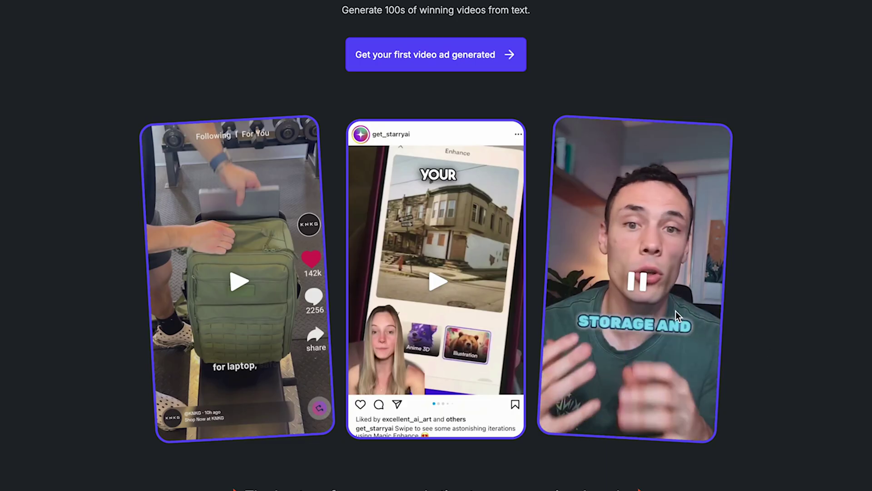
{"action": "left_click", "coordinate": [469, 284]}
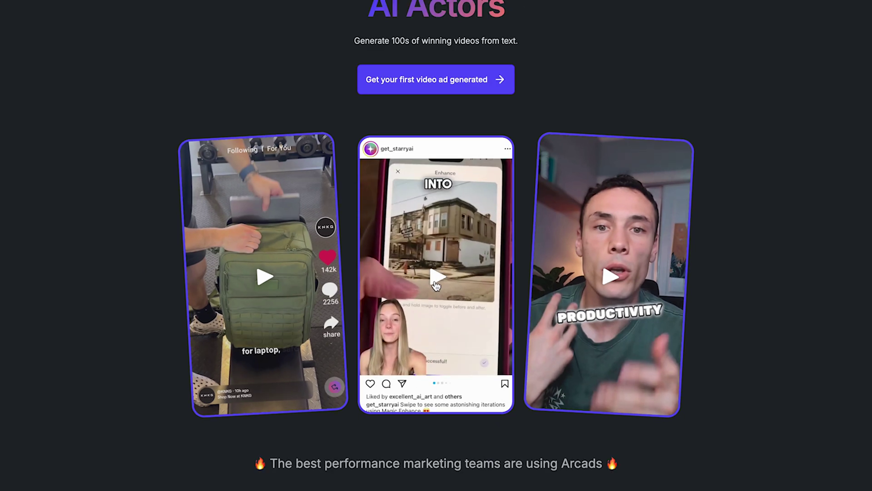
{"action": "left_click", "coordinate": [433, 212]}
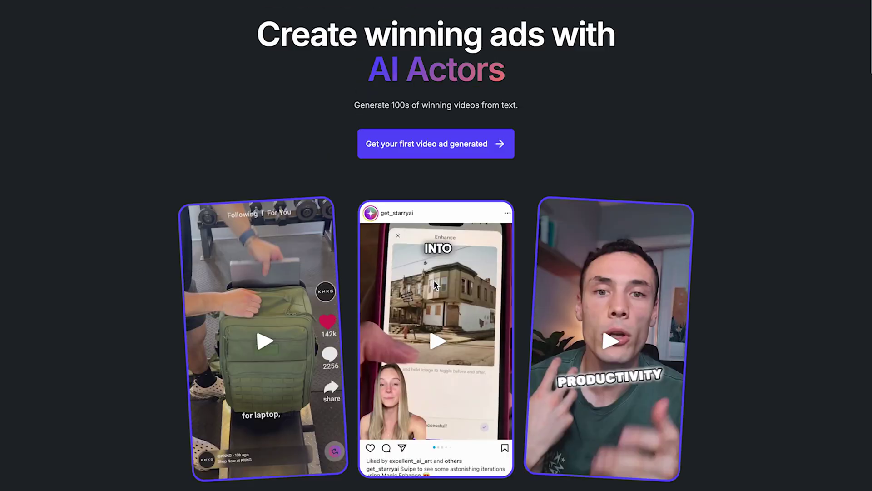
{"action": "scroll", "coordinate": [413, 150], "scroll_direction": "up", "scroll_amount": 1}
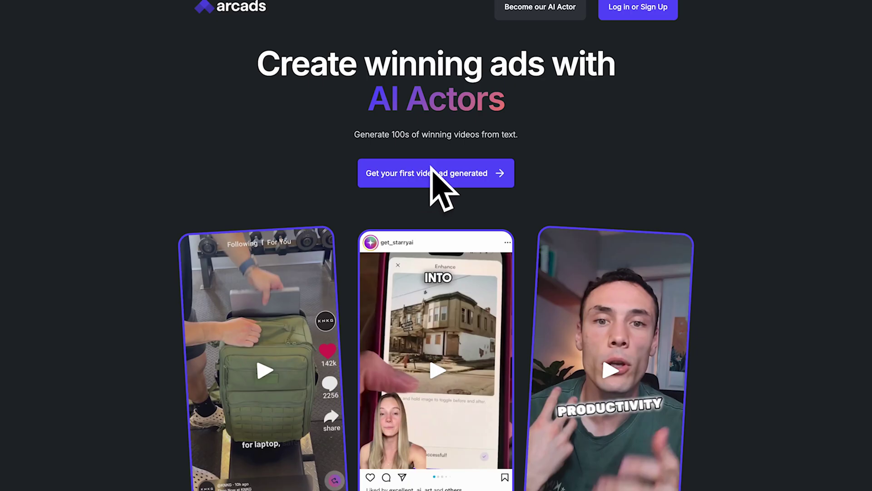
Sign in with Google and create a new empty project in the tee-shirts workspace.
{"action": "left_click", "coordinate": [451, 176]}
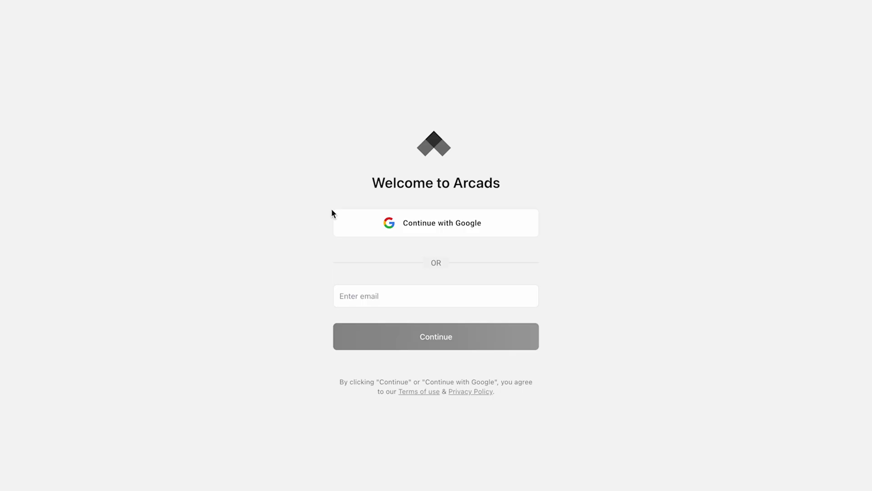
{"action": "left_click", "coordinate": [486, 232]}
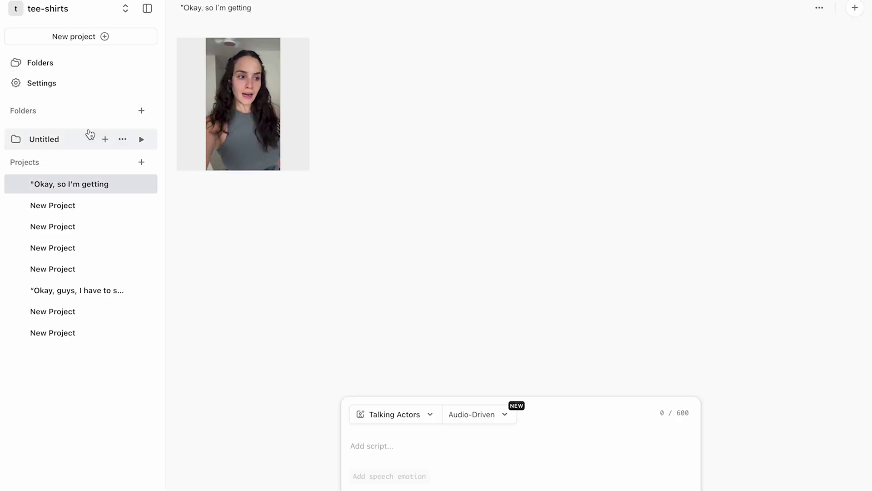
{"action": "left_click", "coordinate": [87, 137]}
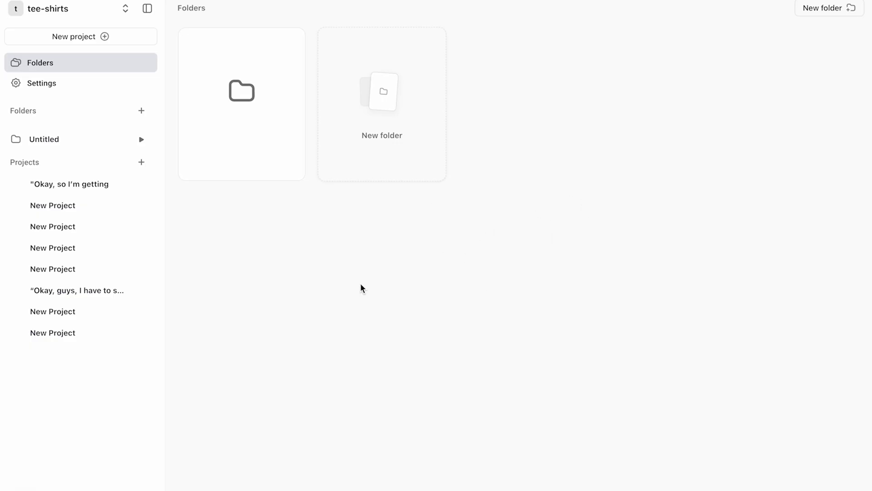
{"action": "left_click", "coordinate": [66, 40]}
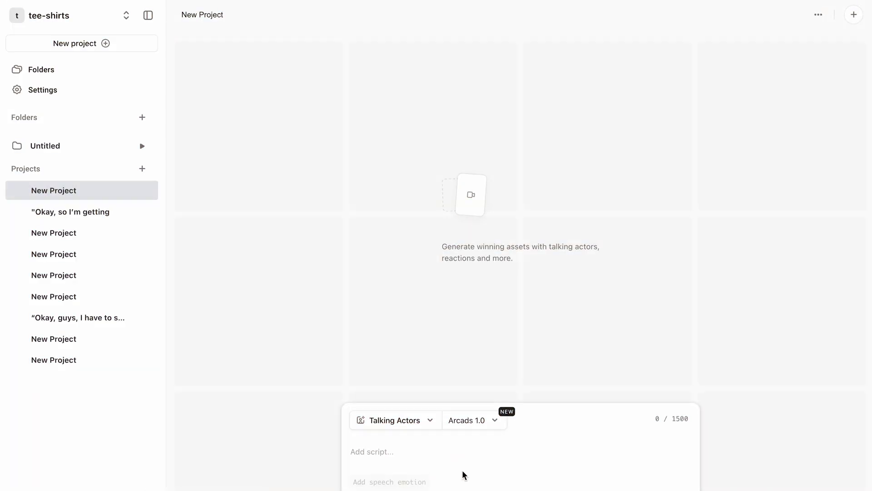
Open the Select actors gallery and browse the Most Popular actor grid.
{"action": "left_click", "coordinate": [497, 473]}
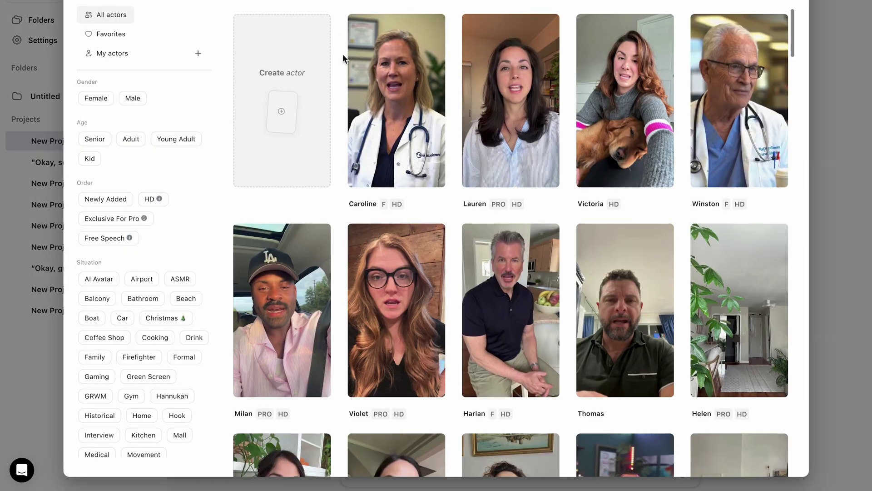
{"action": "scroll", "coordinate": [342, 53], "scroll_direction": "down", "scroll_amount": 10}
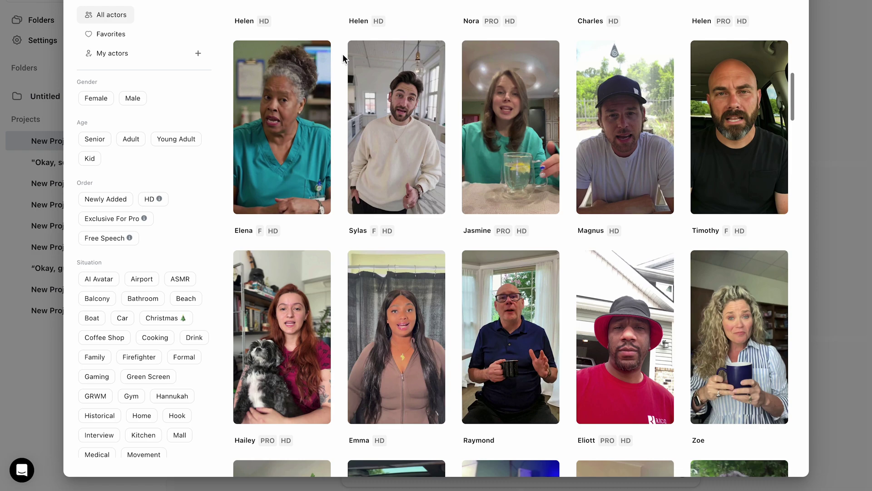
{"action": "scroll", "coordinate": [467, 232], "scroll_direction": "up", "scroll_amount": 15}
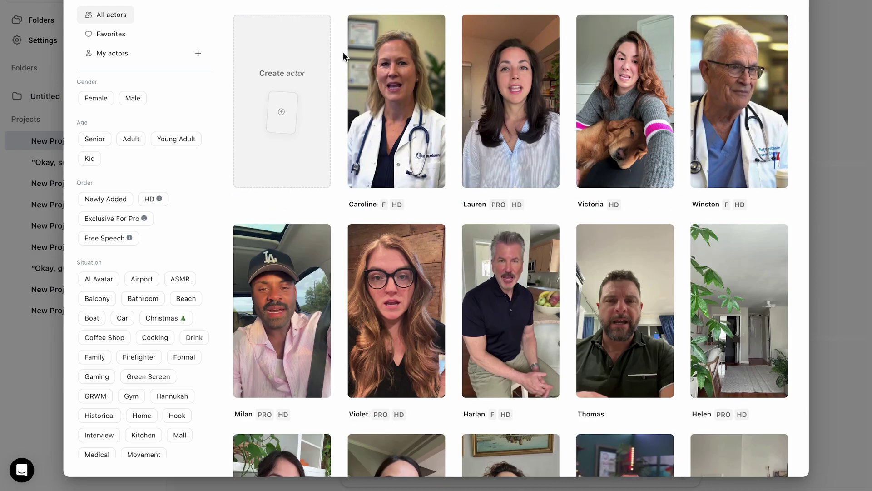
{"action": "scroll", "coordinate": [342, 54], "scroll_direction": "down", "scroll_amount": 12}
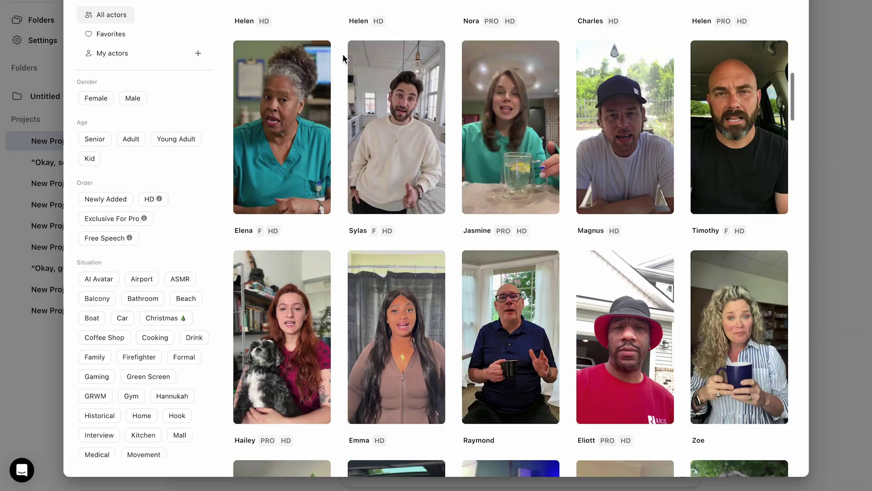
{"action": "scroll", "coordinate": [343, 54], "scroll_direction": "down", "scroll_amount": 1}
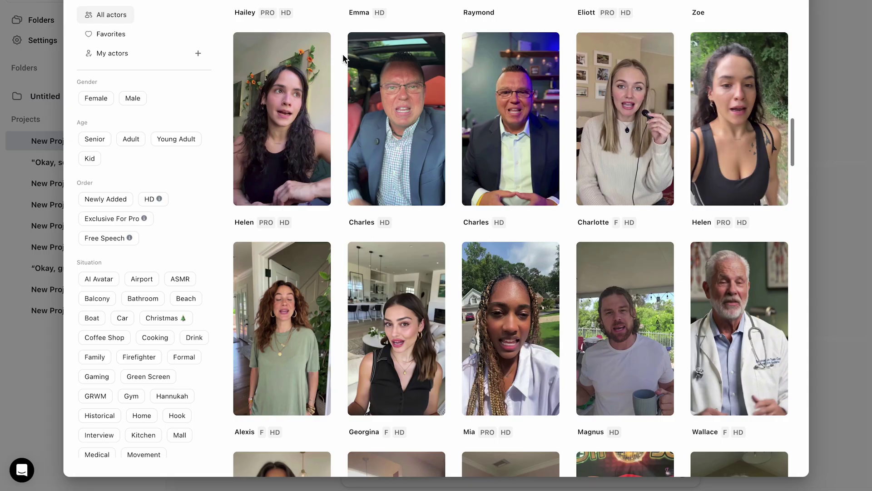
{"action": "scroll", "coordinate": [343, 58], "scroll_direction": "down", "scroll_amount": 3}
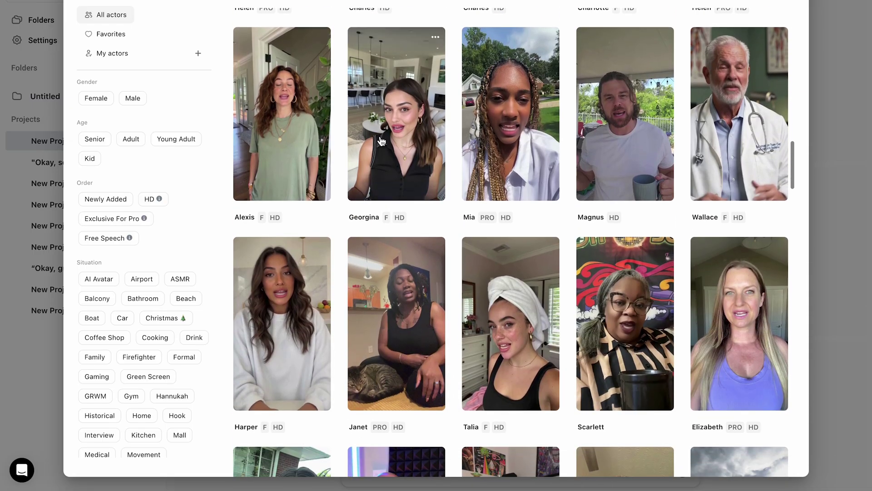
{"action": "scroll", "coordinate": [396, 162], "scroll_direction": "up", "scroll_amount": 10}
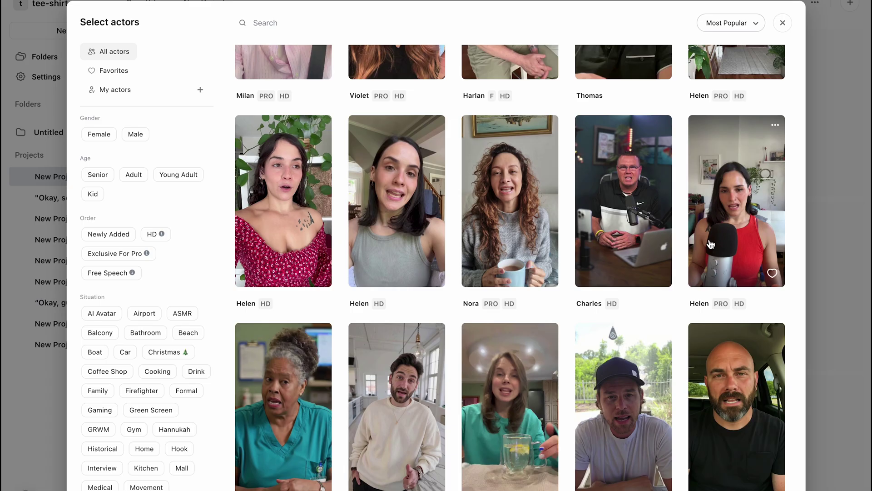
{"action": "scroll", "coordinate": [407, 162], "scroll_direction": "up", "scroll_amount": 3}
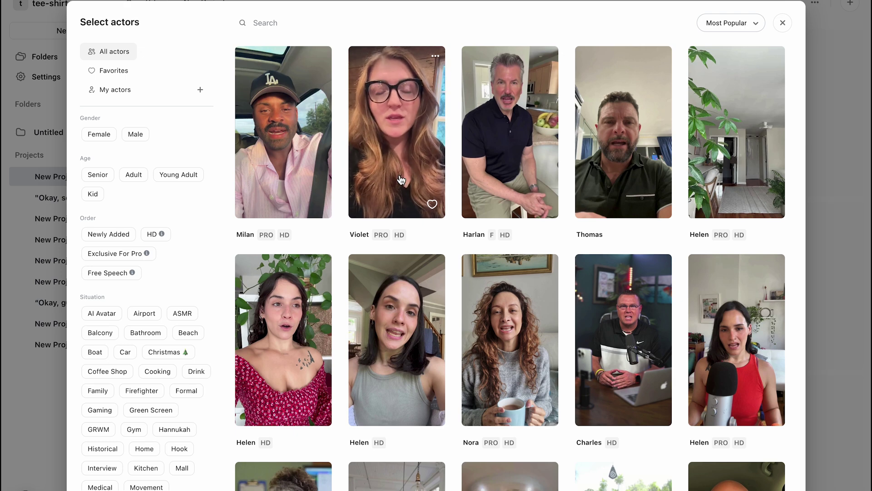
{"action": "scroll", "coordinate": [397, 182], "scroll_direction": "down", "scroll_amount": 3}
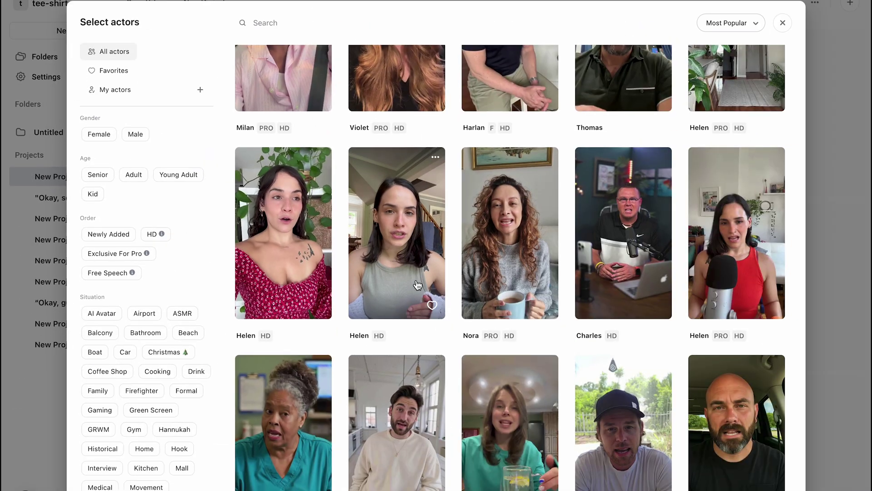
{"action": "scroll", "coordinate": [417, 284], "scroll_direction": "down", "scroll_amount": 8}
{"action": "scroll", "coordinate": [417, 284], "scroll_direction": "up", "scroll_amount": 10}
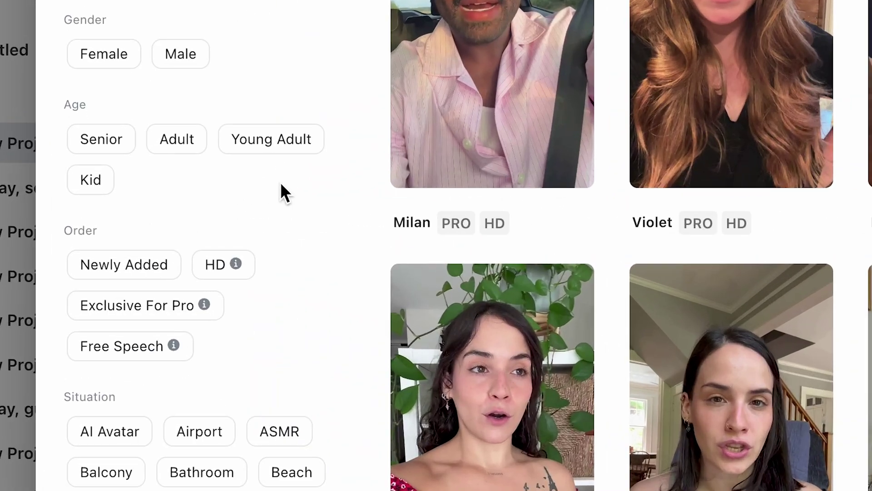
{"action": "scroll", "coordinate": [223, 196], "scroll_direction": "down", "scroll_amount": 10}
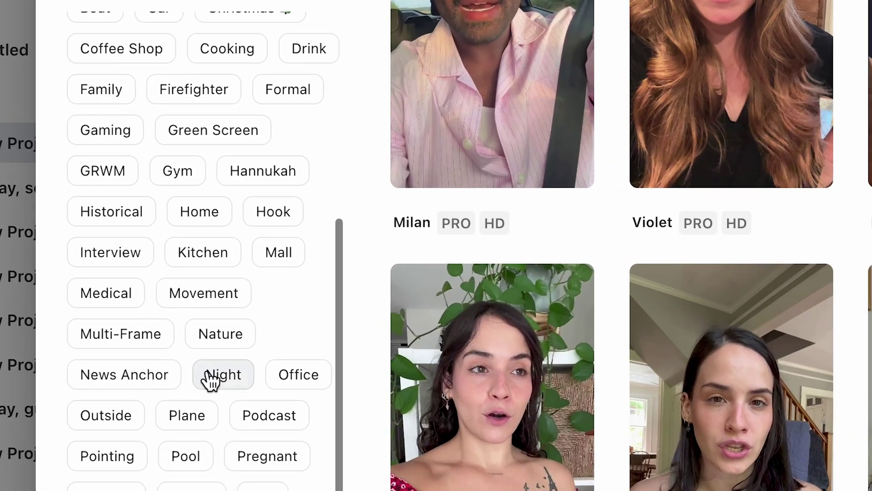
{"action": "scroll", "coordinate": [210, 379], "scroll_direction": "up", "scroll_amount": 3}
{"action": "left_click", "coordinate": [217, 380]}
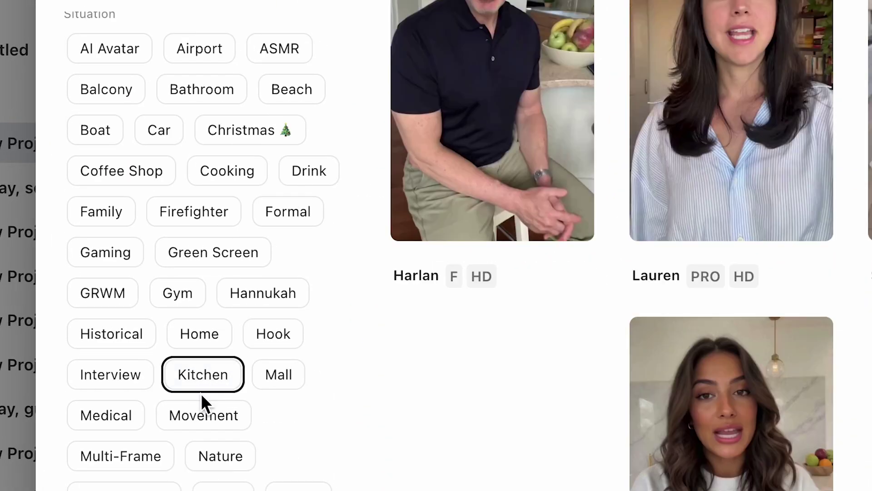
{"action": "scroll", "coordinate": [523, 341], "scroll_direction": "down", "scroll_amount": 1}
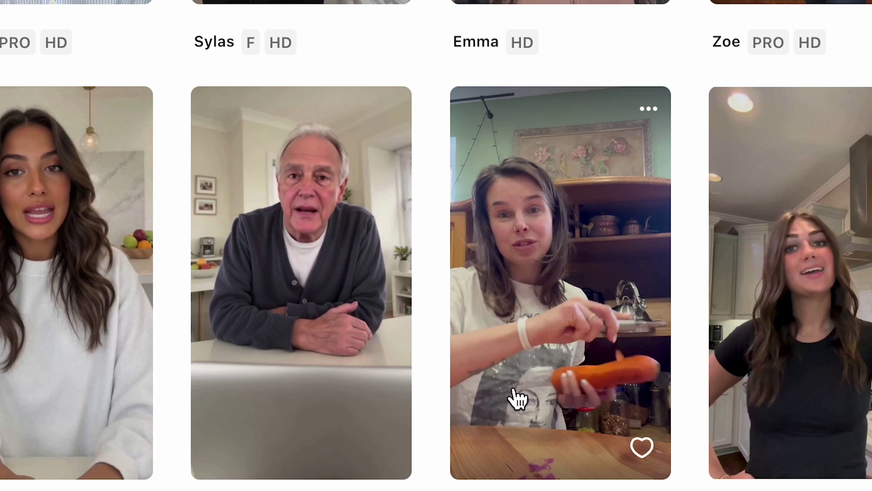
{"action": "scroll", "coordinate": [514, 399], "scroll_direction": "down", "scroll_amount": 5}
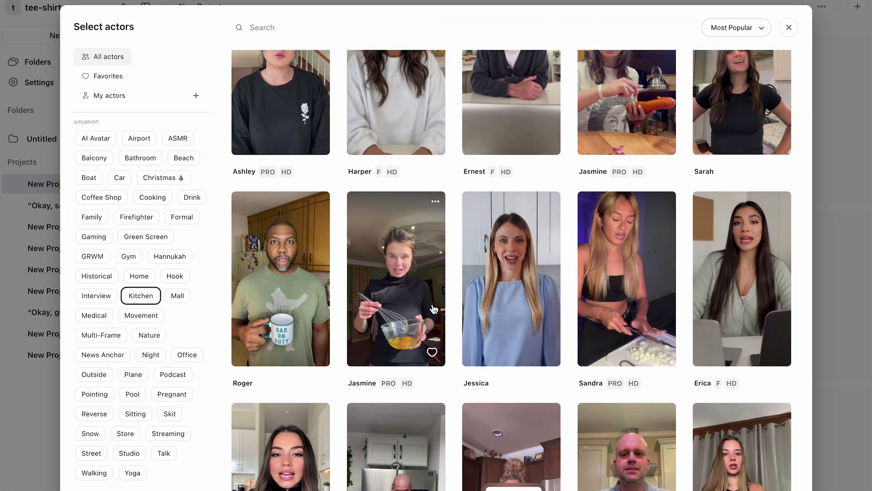
{"action": "scroll", "coordinate": [429, 308], "scroll_direction": "down", "scroll_amount": 15}
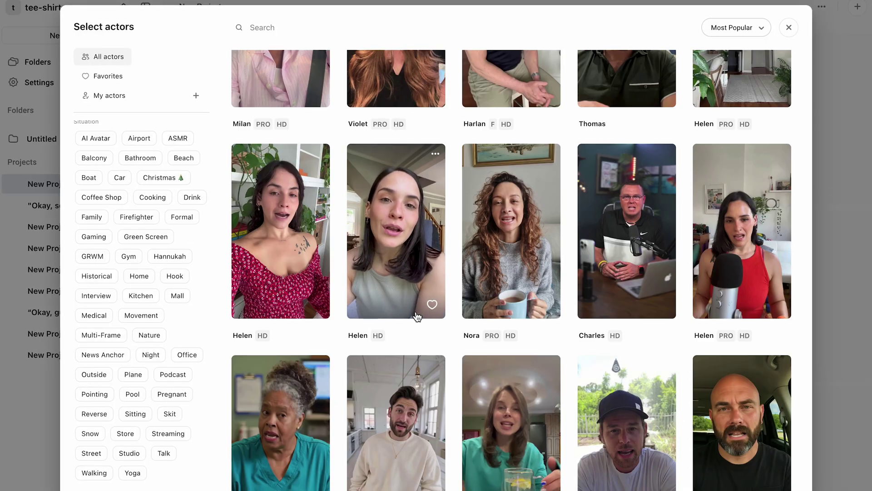
Add the dark-haired actor in the grey tank top, leaving her voice speed at 1.10X.
{"action": "left_click", "coordinate": [443, 300]}
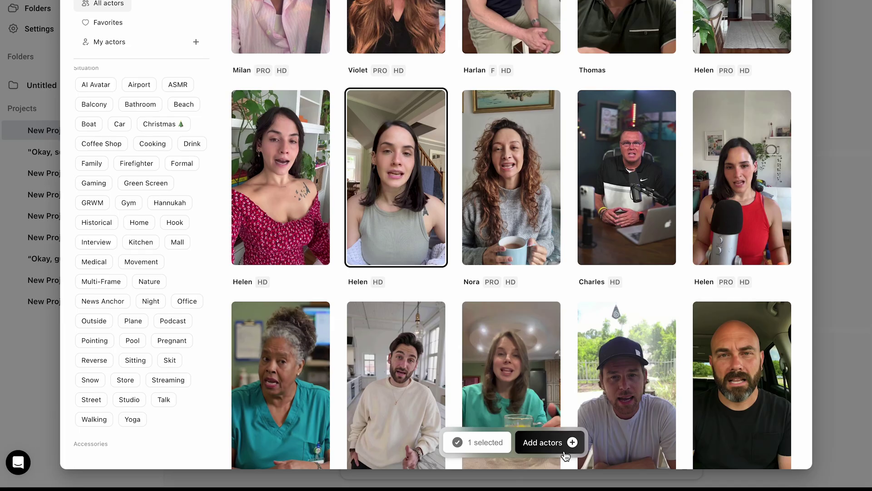
{"action": "left_click", "coordinate": [551, 489]}
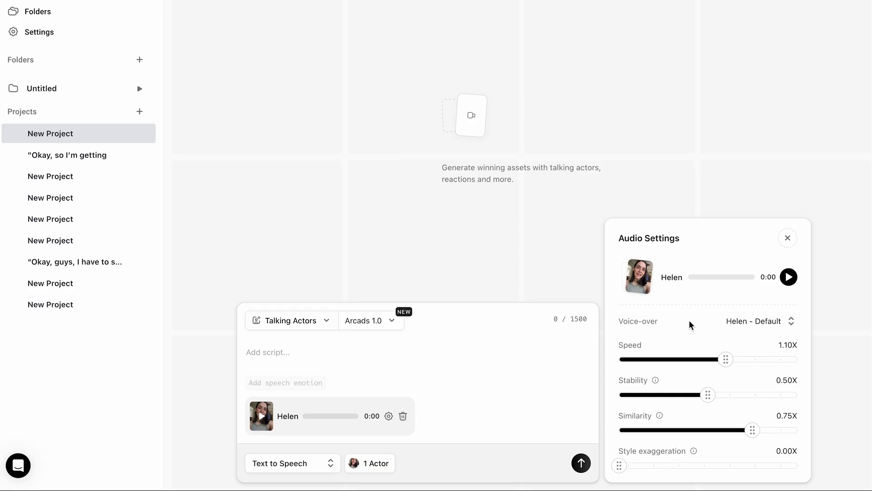
{"action": "mouse_move", "coordinate": [729, 365]}
{"action": "left_mouse_down"}
{"action": "mouse_move", "coordinate": [716, 362]}
{"action": "mouse_move", "coordinate": [727, 361]}
{"action": "left_mouse_up"}
{"action": "left_click", "coordinate": [788, 239]}
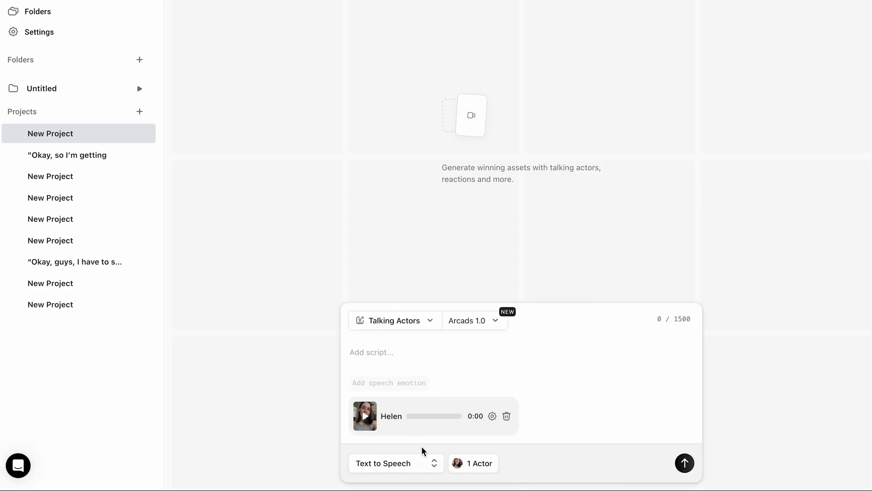
{"action": "left_click", "coordinate": [369, 353]}
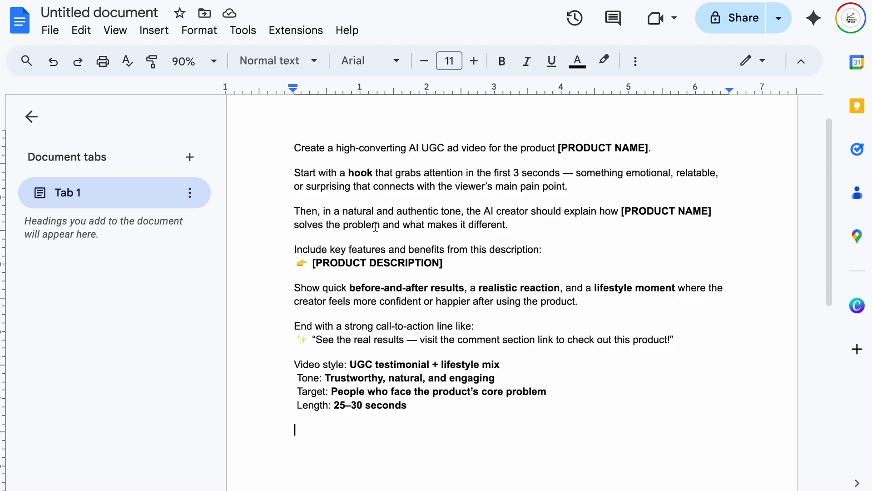
Scroll through the UGC ad prompt template in Google Docs and select all its text.
{"action": "scroll", "coordinate": [325, 128], "scroll_direction": "up", "scroll_amount": 1}
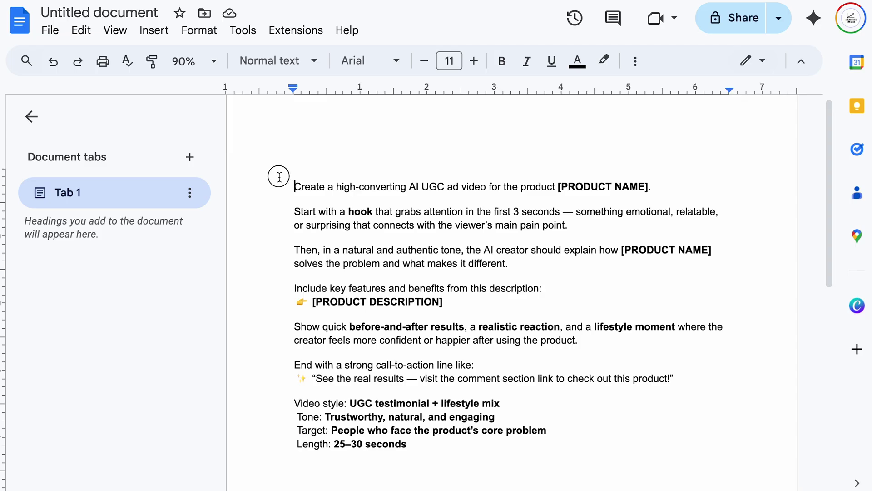
{"action": "left_click_drag", "start_coordinate": [279, 177], "coordinate": [527, 442]}
{"action": "scroll", "coordinate": [528, 442], "scroll_direction": "down", "scroll_amount": 1}
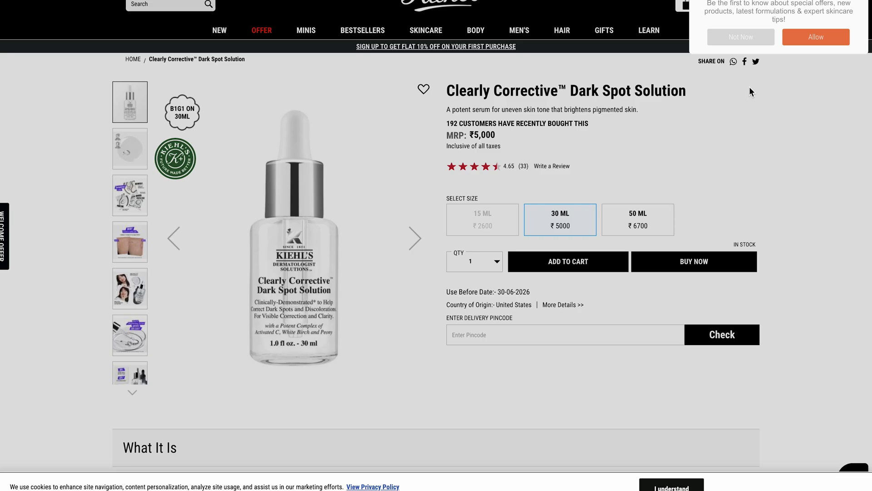
Put 'Clearly Corrective™ Dark Spot Solution' into both [PRODUCT NAME] placeholders, then select the product description.
{"action": "left_click", "coordinate": [827, 42]}
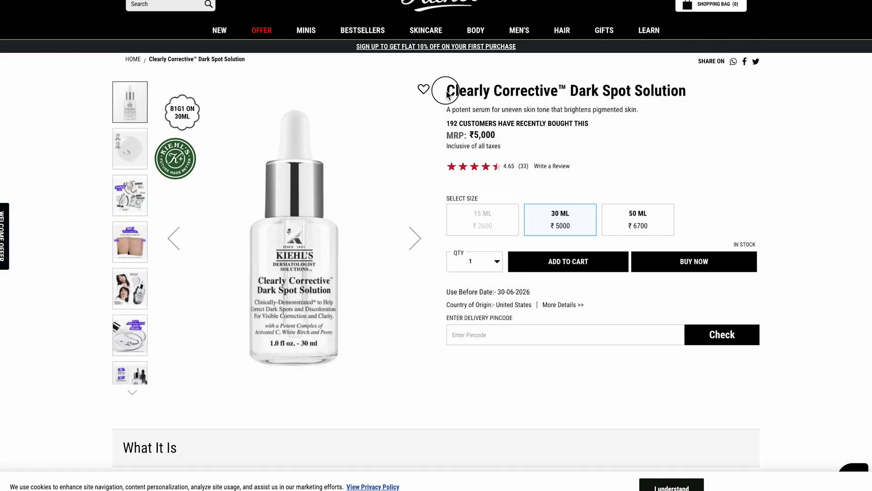
{"action": "left_click_drag", "start_coordinate": [445, 90], "coordinate": [690, 105]}
{"action": "key", "text": "ctrl+c"}
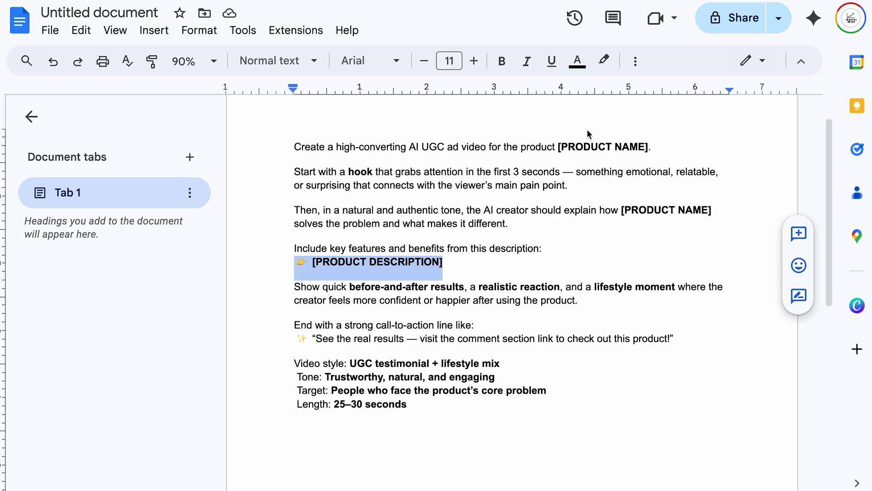
{"action": "left_click_drag", "start_coordinate": [654, 147], "coordinate": [558, 145]}
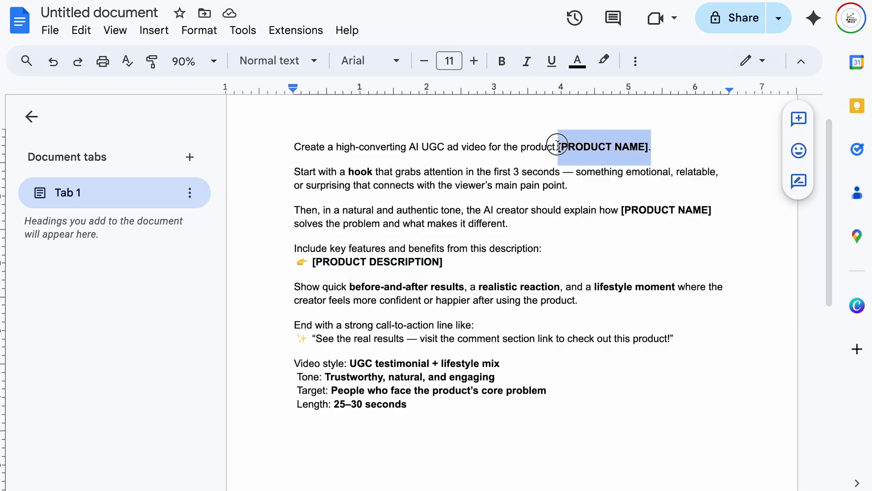
{"action": "key", "text": "ctrl+v"}
{"action": "left_click_drag", "start_coordinate": [621, 224], "coordinate": [722, 222]}
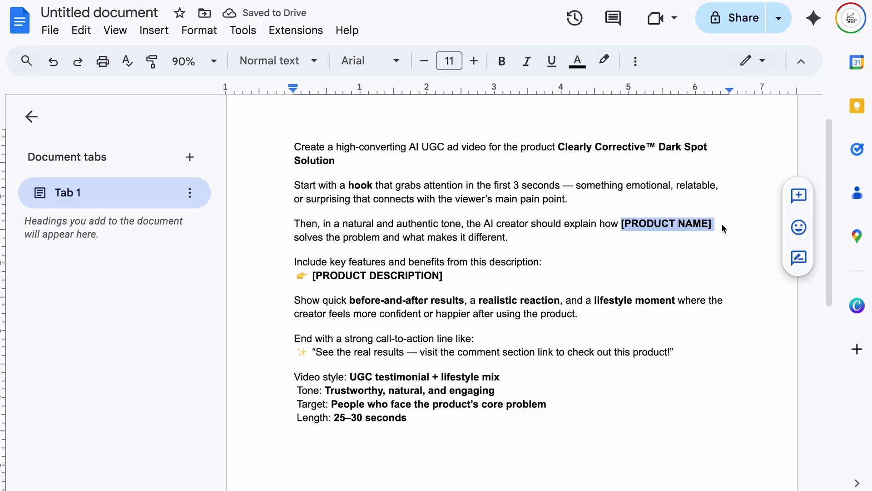
{"action": "key", "text": "ctrl+v"}
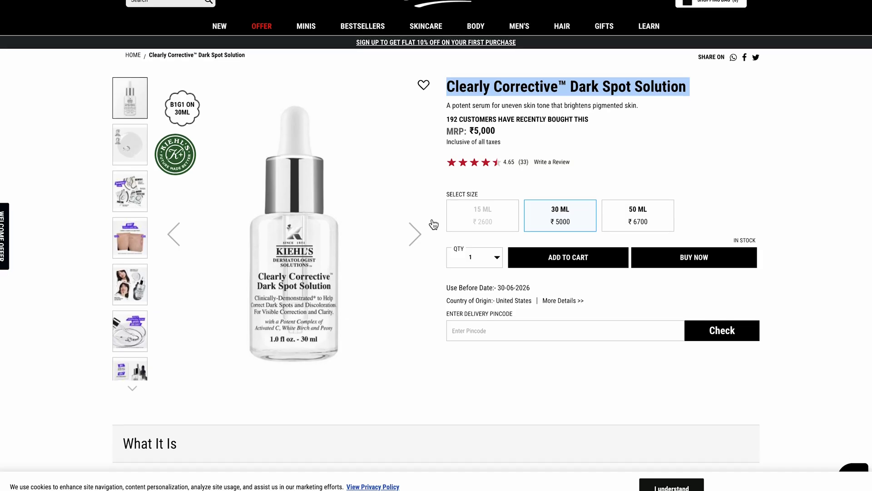
{"action": "scroll", "coordinate": [431, 223], "scroll_direction": "down", "scroll_amount": 10}
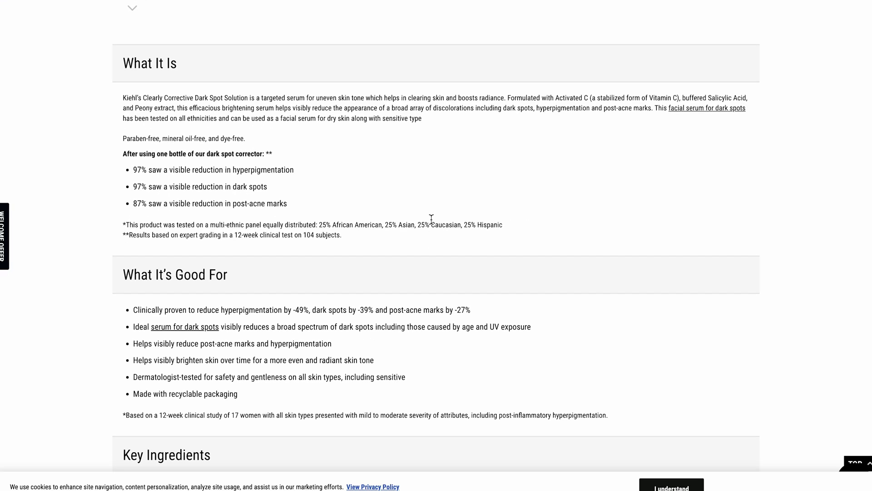
{"action": "left_click_drag", "start_coordinate": [117, 63], "coordinate": [641, 396]}
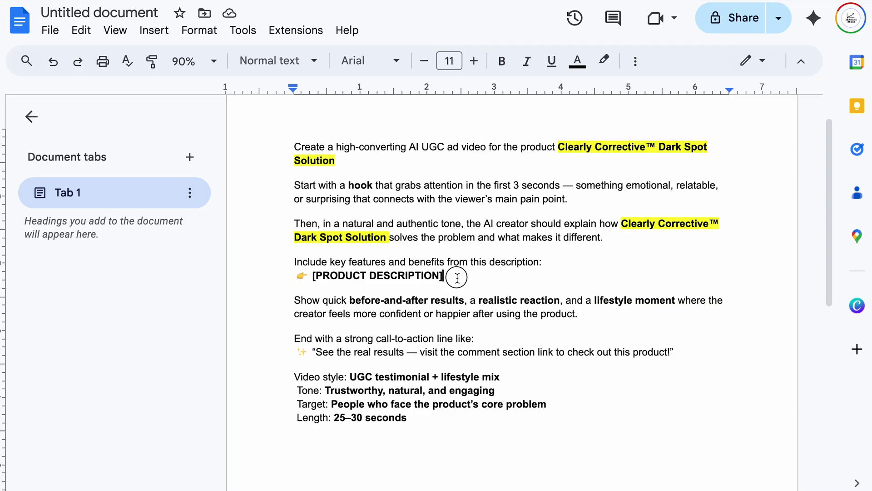
Paste the Kiehl's description over [PRODUCT DESCRIPTION] and change the length to 40–50 seconds.
{"action": "left_click_drag", "start_coordinate": [457, 278], "coordinate": [311, 276]}
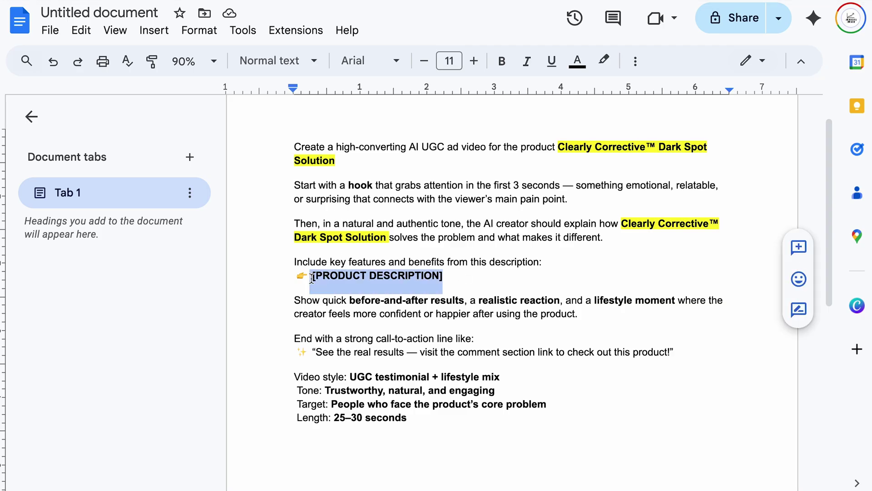
{"action": "key", "text": "ctrl+v"}
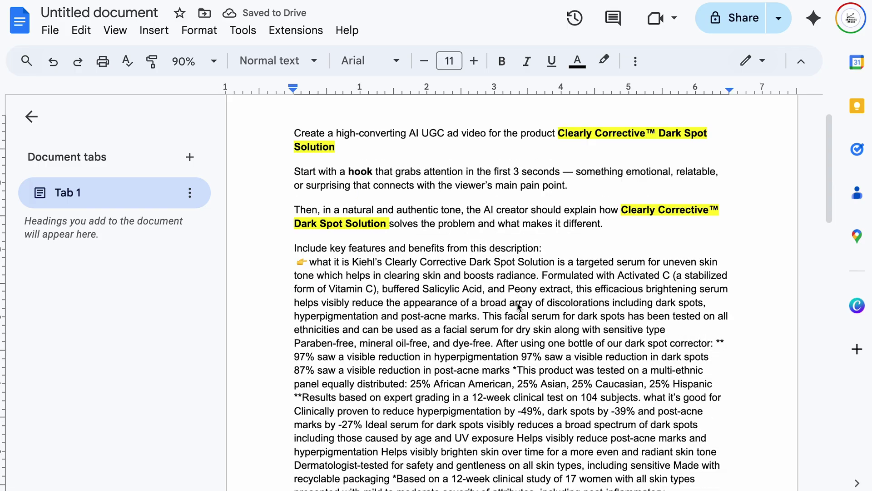
{"action": "scroll", "coordinate": [500, 281], "scroll_direction": "down", "scroll_amount": 8}
{"action": "scroll", "coordinate": [451, 289], "scroll_direction": "up", "scroll_amount": 15}
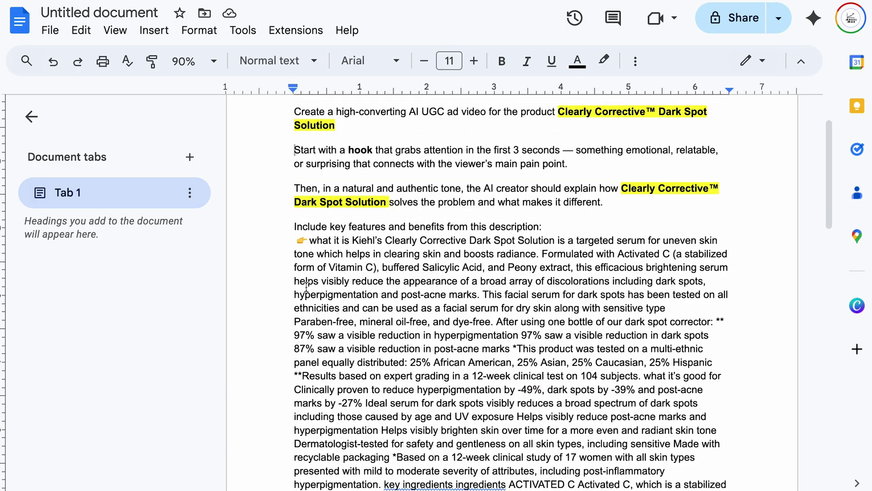
{"action": "scroll", "coordinate": [306, 287], "scroll_direction": "down", "scroll_amount": 5}
{"action": "scroll", "coordinate": [306, 287], "scroll_direction": "up", "scroll_amount": 1}
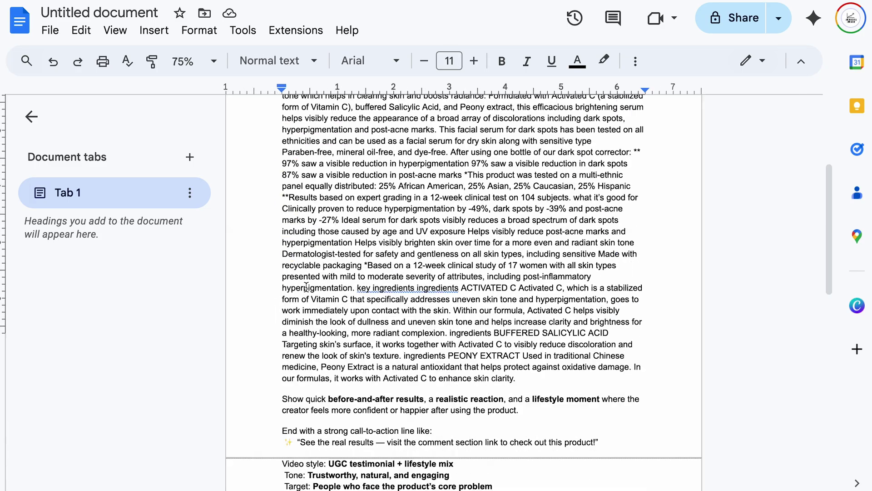
{"action": "scroll", "coordinate": [346, 445], "scroll_direction": "down", "scroll_amount": 2}
{"action": "left_click", "coordinate": [326, 380]}
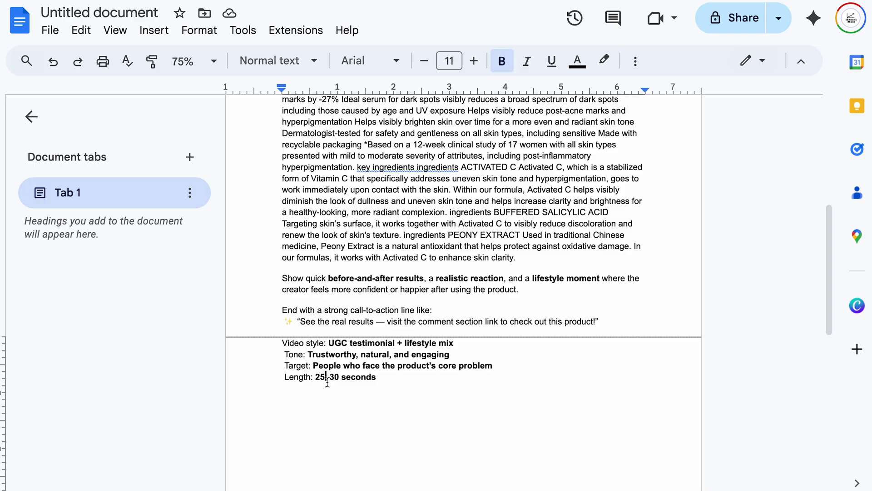
{"action": "key", "text": "BackSpace"}
{"action": "key", "text": "BackSpace"}
{"action": "type", "text": "40–"}
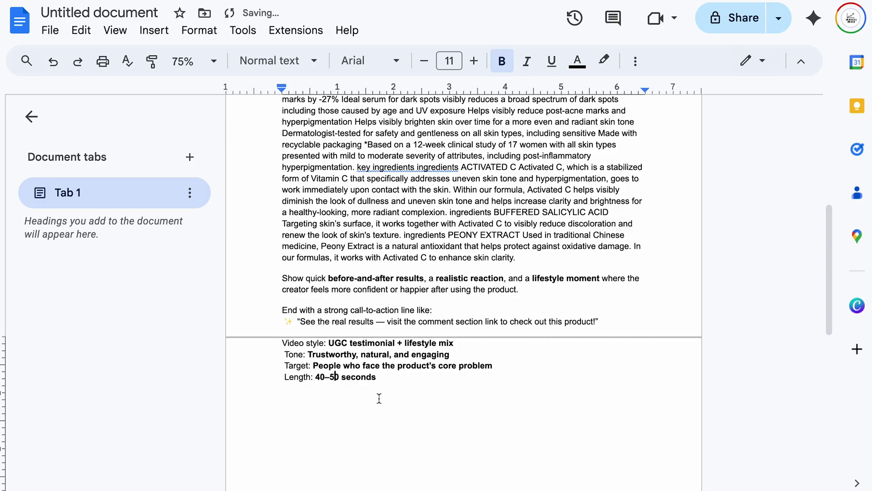
Copy the finished prompt into ChatGPT and send it.
{"action": "scroll", "coordinate": [379, 398], "scroll_direction": "up", "scroll_amount": 10}
{"action": "left_click_drag", "start_coordinate": [273, 166], "coordinate": [547, 480]}
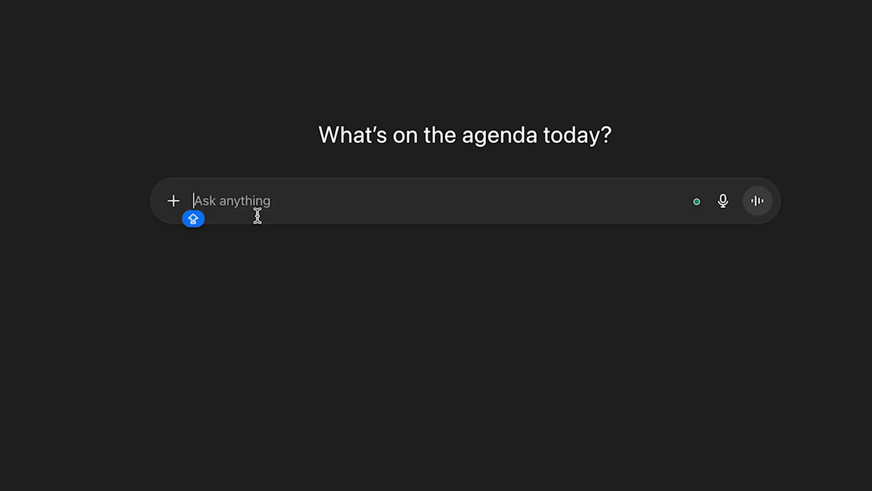
{"action": "key", "text": "ctrl+v"}
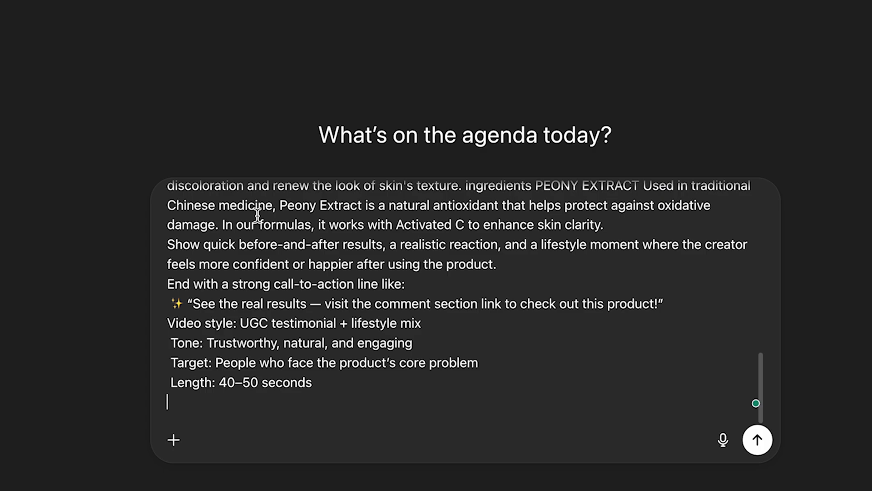
{"action": "scroll", "coordinate": [277, 291], "scroll_direction": "up", "scroll_amount": 4}
{"action": "scroll", "coordinate": [277, 290], "scroll_direction": "up", "scroll_amount": 5}
{"action": "scroll", "coordinate": [598, 347], "scroll_direction": "down", "scroll_amount": 10}
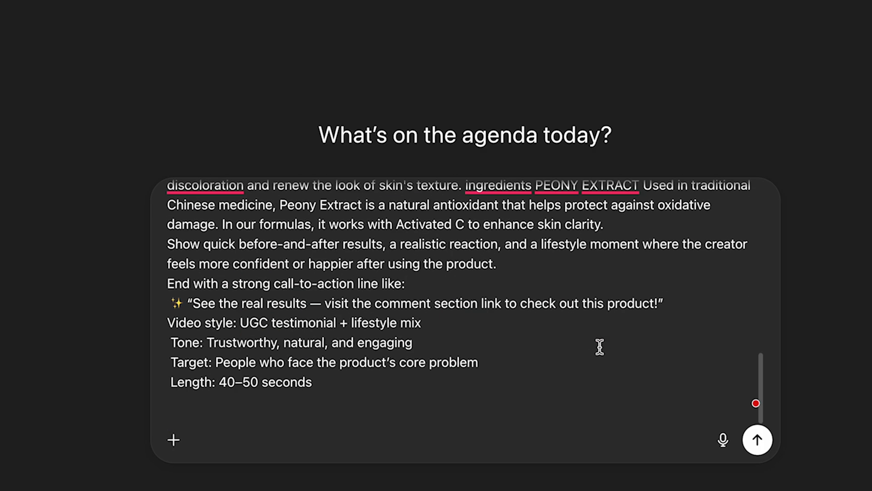
{"action": "left_click", "coordinate": [760, 444]}
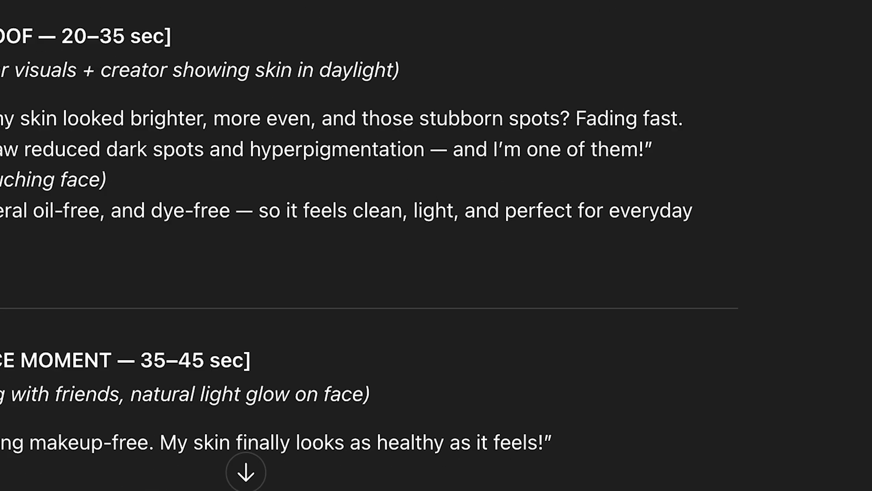
Read through ChatGPT's 45-second script, highlighting lines from the Hook and Problem sections.
{"action": "scroll", "coordinate": [309, 101], "scroll_direction": "up", "scroll_amount": 3}
{"action": "scroll", "coordinate": [307, 98], "scroll_direction": "down", "scroll_amount": 9}
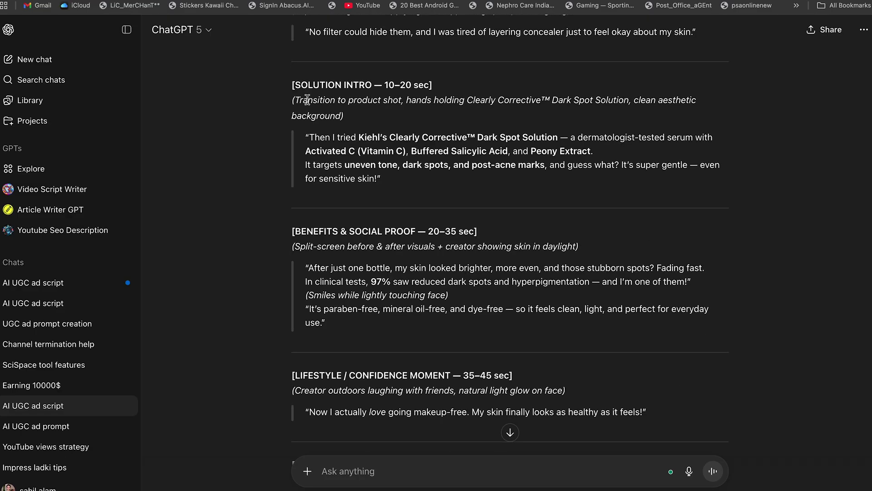
{"action": "scroll", "coordinate": [304, 180], "scroll_direction": "up", "scroll_amount": 7}
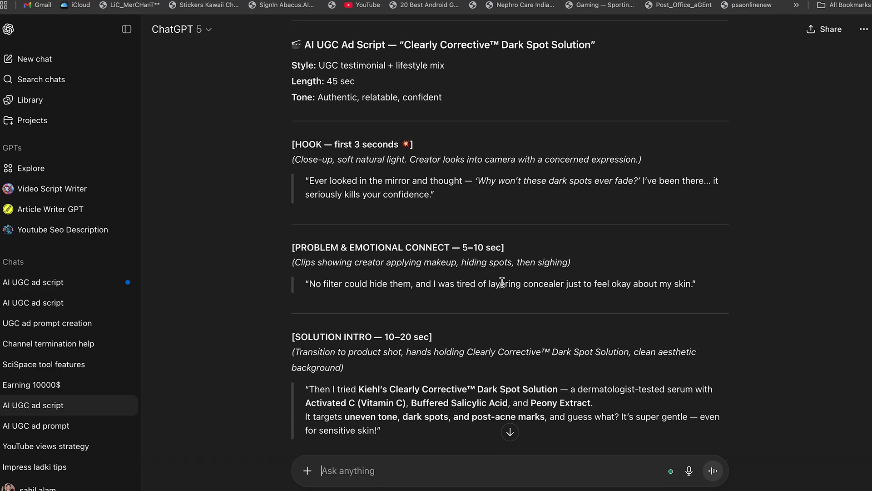
{"action": "scroll", "coordinate": [502, 283], "scroll_direction": "down", "scroll_amount": 2}
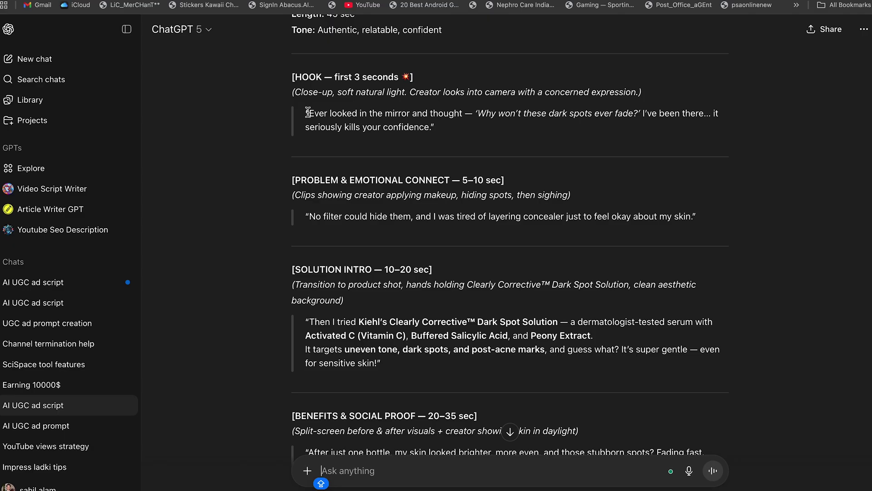
{"action": "left_click_drag", "start_coordinate": [305, 115], "coordinate": [721, 113]}
{"action": "left_click", "coordinate": [684, 123]}
{"action": "left_click", "coordinate": [721, 113]}
{"action": "left_click_drag", "start_coordinate": [303, 129], "coordinate": [455, 133]}
{"action": "left_click", "coordinate": [451, 138]}
{"action": "left_click_drag", "start_coordinate": [309, 216], "coordinate": [627, 218]}
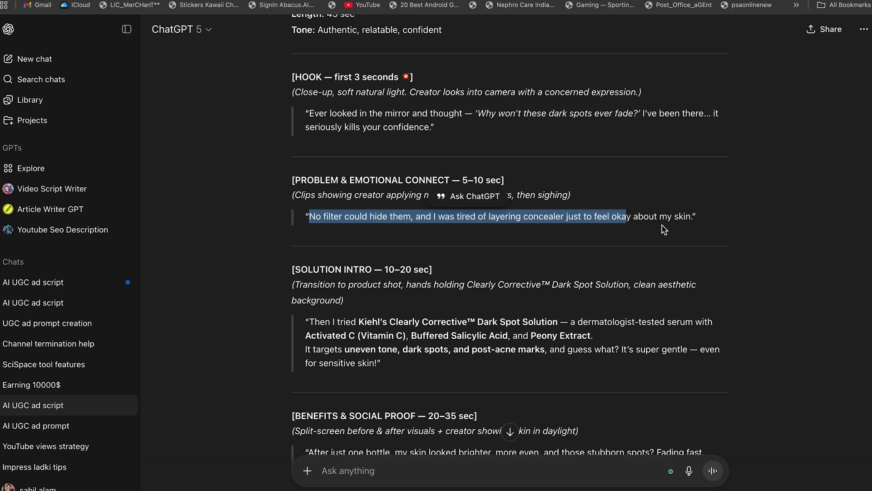
Select the whole script from its title to the CTA quote.
{"action": "scroll", "coordinate": [617, 247], "scroll_direction": "down", "scroll_amount": 5}
{"action": "left_click_drag", "start_coordinate": [306, 144], "coordinate": [732, 156]}
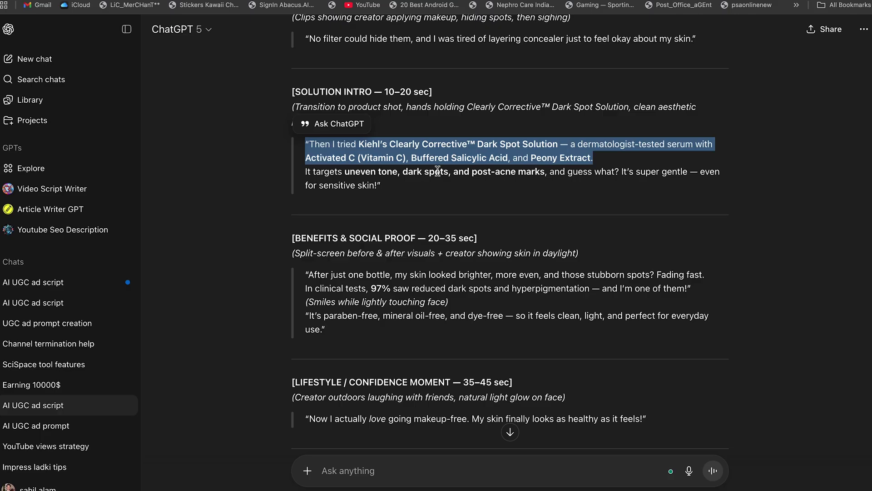
{"action": "left_click", "coordinate": [386, 190]}
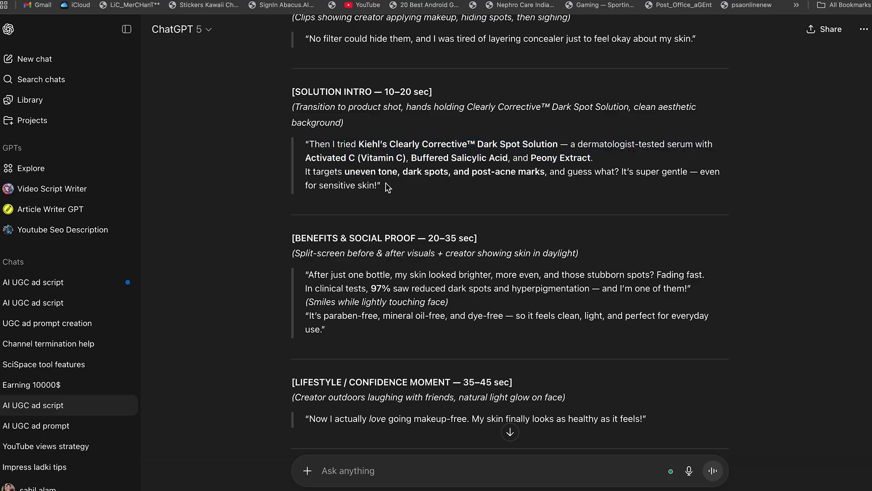
{"action": "scroll", "coordinate": [385, 190], "scroll_direction": "up", "scroll_amount": 5}
{"action": "scroll", "coordinate": [309, 104], "scroll_direction": "down", "scroll_amount": 7}
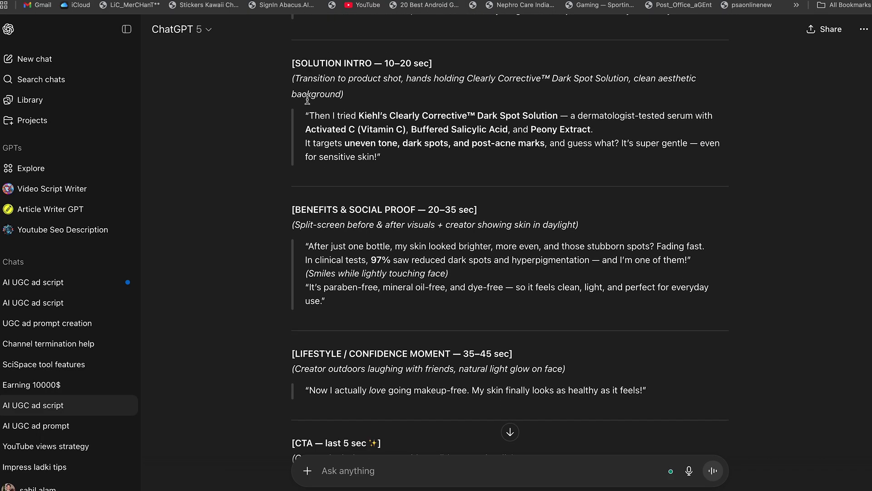
{"action": "scroll", "coordinate": [308, 105], "scroll_direction": "up", "scroll_amount": 10}
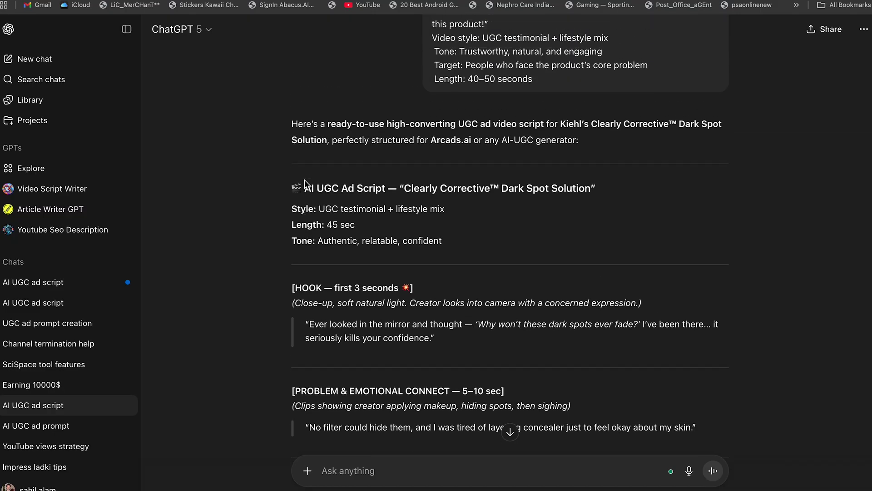
{"action": "scroll", "coordinate": [571, 273], "scroll_direction": "down", "scroll_amount": 15}
{"action": "left_click_drag", "start_coordinate": [302, 187], "coordinate": [652, 177]}
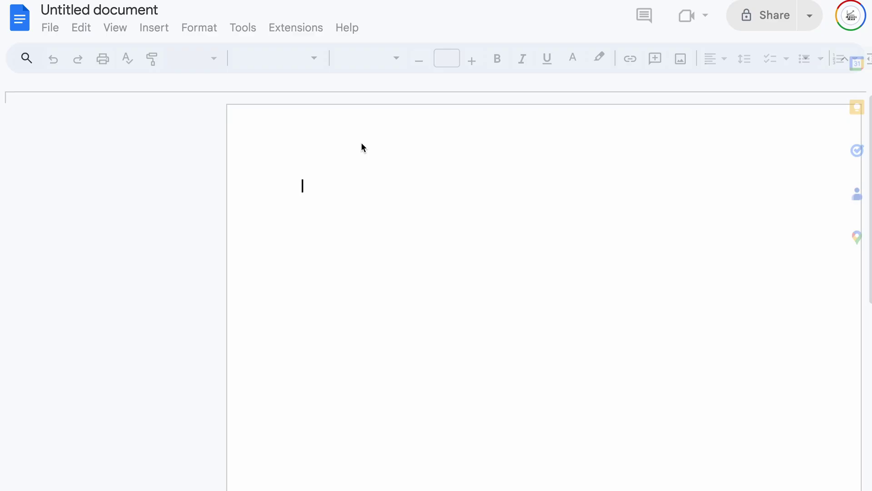
Paste the script into the blank doc and delete the title, style notes and hook direction.
{"action": "key", "text": "ctrl+v"}
{"action": "scroll", "coordinate": [341, 339], "scroll_direction": "up", "scroll_amount": 15}
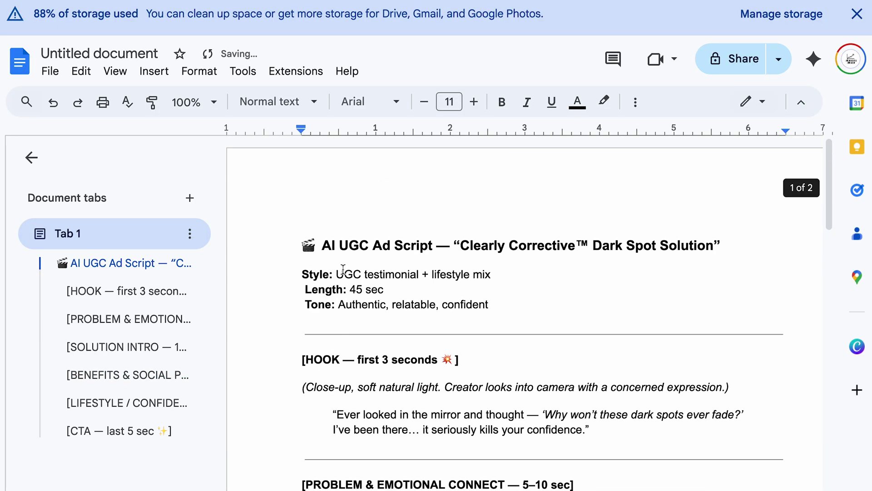
{"action": "left_click_drag", "start_coordinate": [302, 245], "coordinate": [764, 323]}
{"action": "key", "text": "BackSpace"}
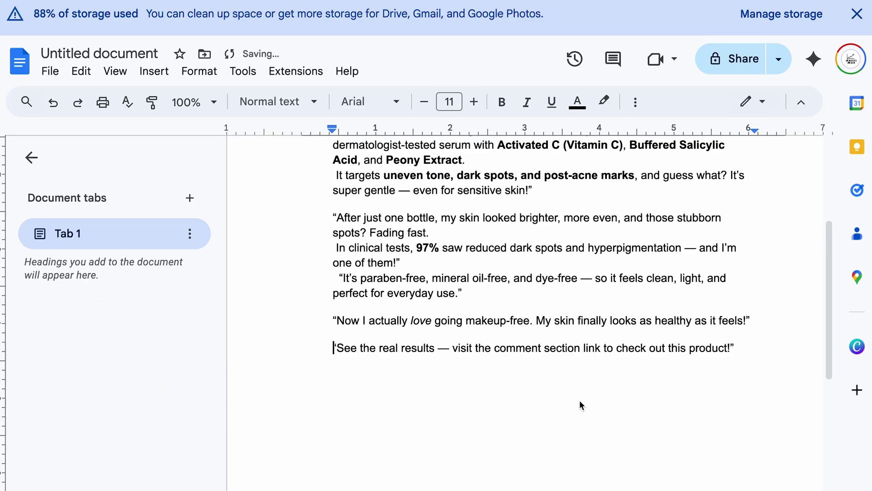
{"action": "scroll", "coordinate": [581, 405], "scroll_direction": "up", "scroll_amount": 5}
{"action": "scroll", "coordinate": [577, 452], "scroll_direction": "down", "scroll_amount": 3}
{"action": "type", "text": "C"}
{"action": "key", "text": "BackSpace"}
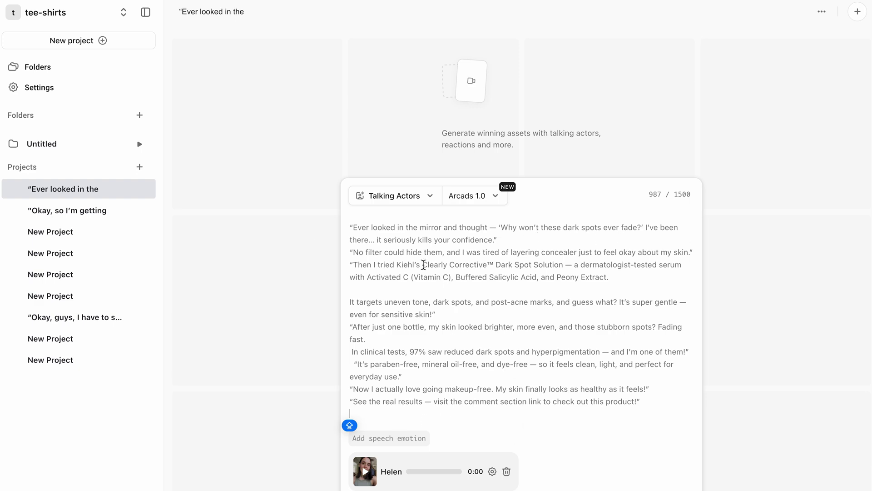
Generate the Talking Actors video from the emotion-tagged serum script.
{"action": "scroll", "coordinate": [682, 454], "scroll_direction": "down", "scroll_amount": 2}
{"action": "left_click", "coordinate": [685, 463]}
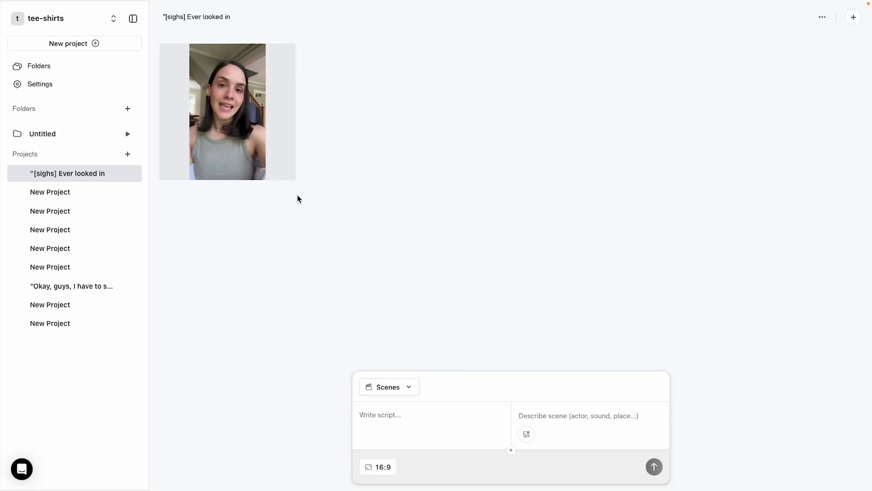
Open the generated 44-second Helen video and play it nearly to the end.
{"action": "left_click", "coordinate": [219, 110]}
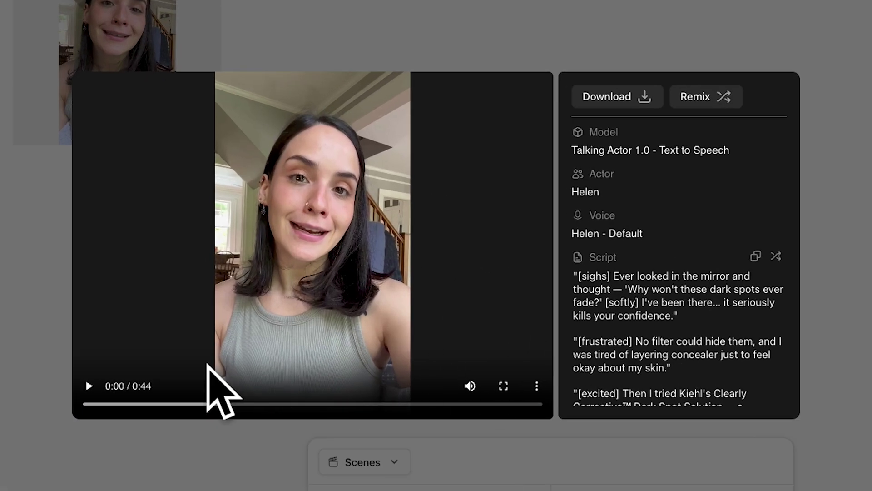
{"action": "left_click", "coordinate": [90, 387]}
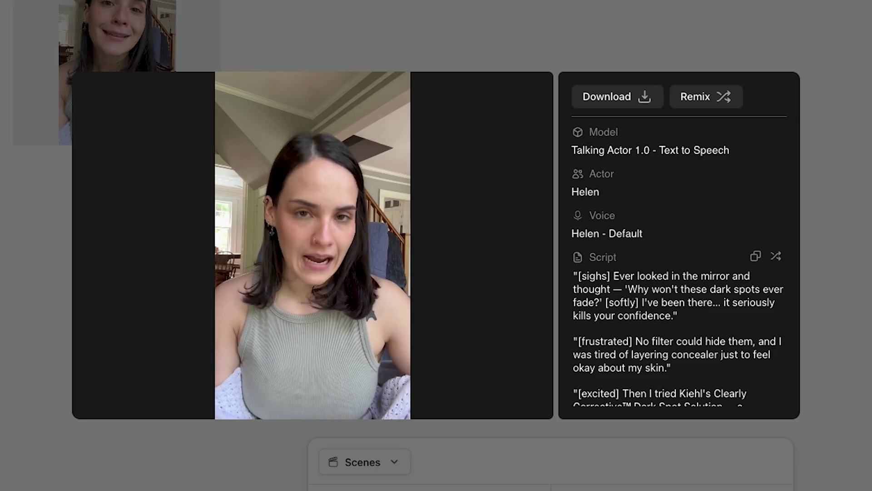
{"action": "mouse_move", "coordinate": [504, 287]}
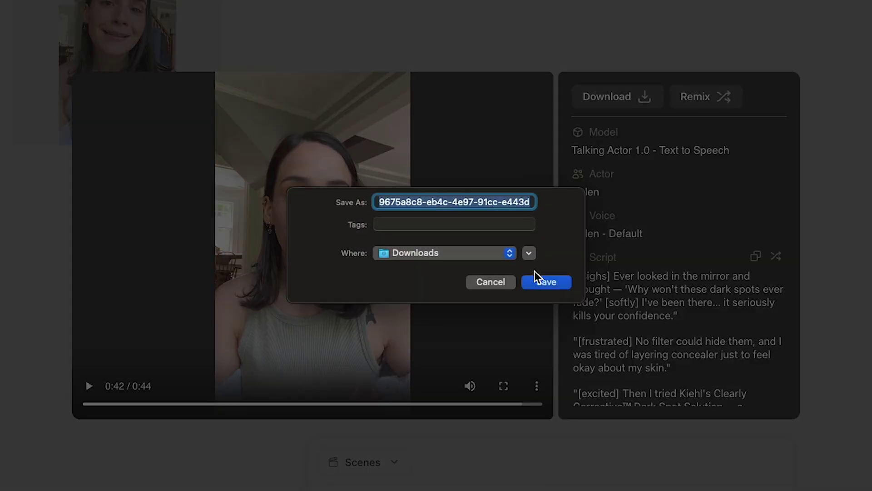
Save the 44-second actor video to Downloads and preview the mp4 in Quick Look.
{"action": "left_click", "coordinate": [535, 274]}
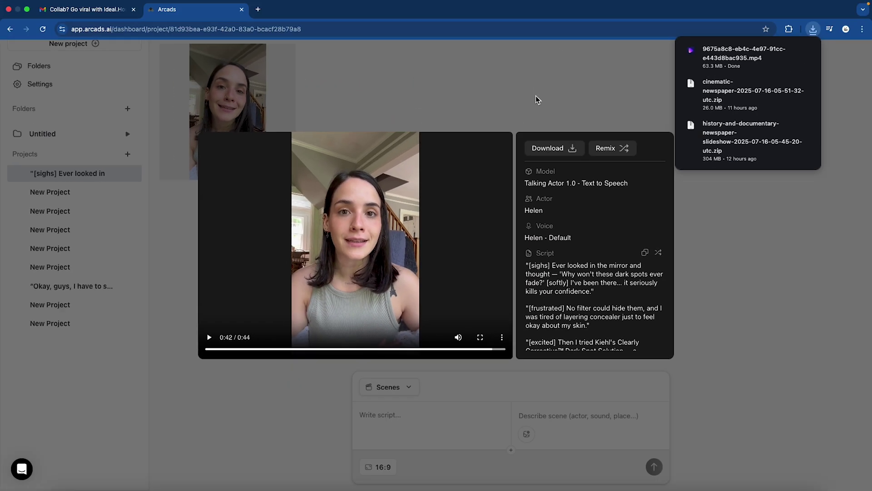
{"action": "left_click", "coordinate": [511, 28]}
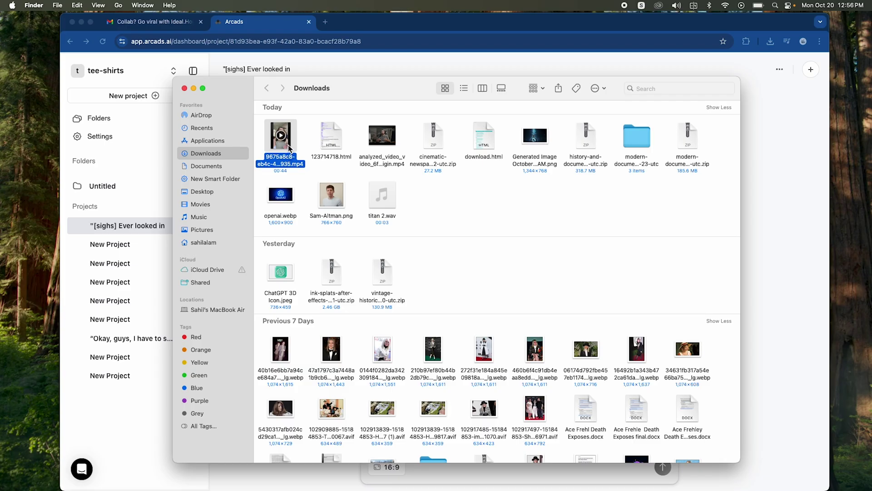
{"action": "key", "text": "space"}
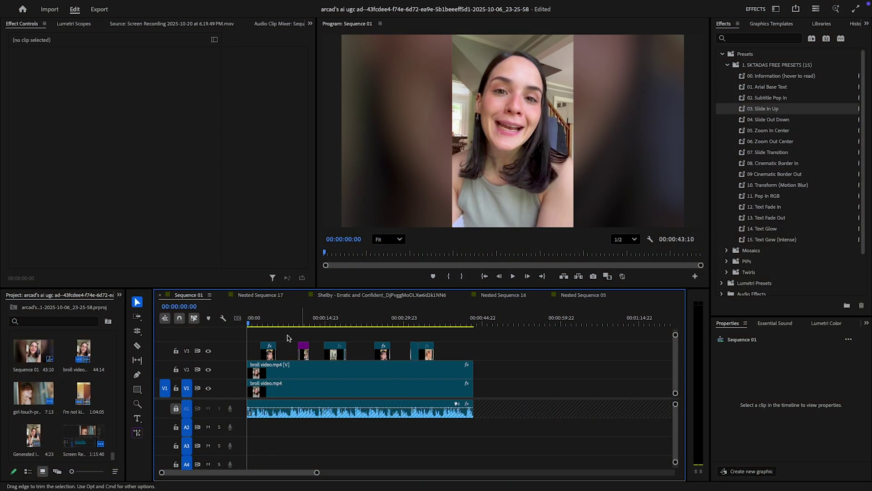
{"action": "left_click_drag", "start_coordinate": [249, 326], "coordinate": [328, 330]}
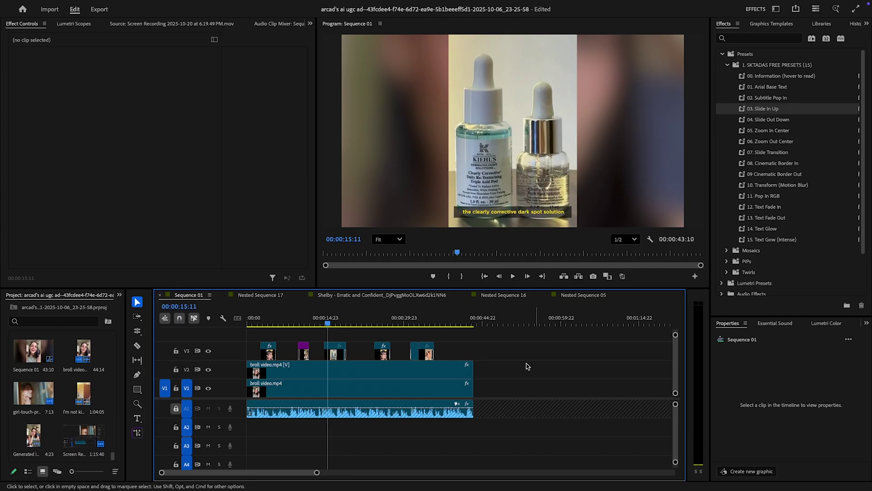
{"action": "mouse_move", "coordinate": [335, 324]}
{"action": "left_mouse_down"}
{"action": "mouse_move", "coordinate": [318, 328]}
{"action": "mouse_move", "coordinate": [386, 328]}
{"action": "mouse_move", "coordinate": [306, 330]}
{"action": "mouse_move", "coordinate": [341, 329]}
{"action": "left_mouse_up"}
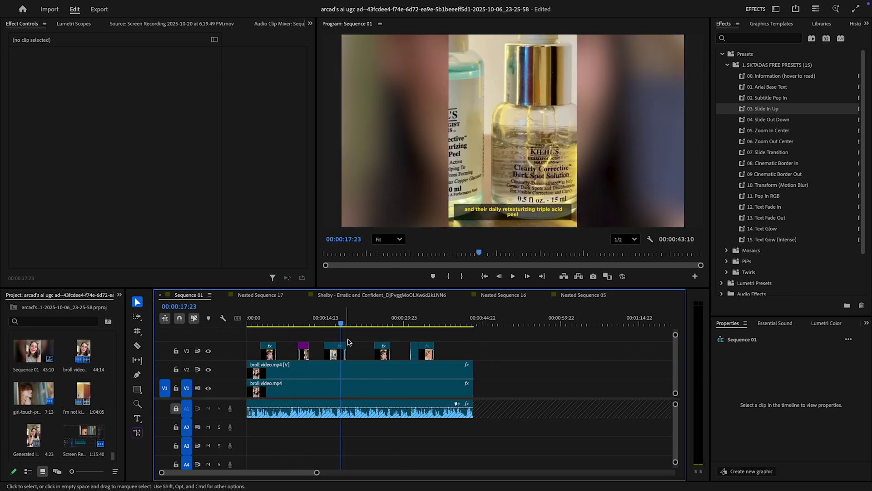
{"action": "key", "text": "Home"}
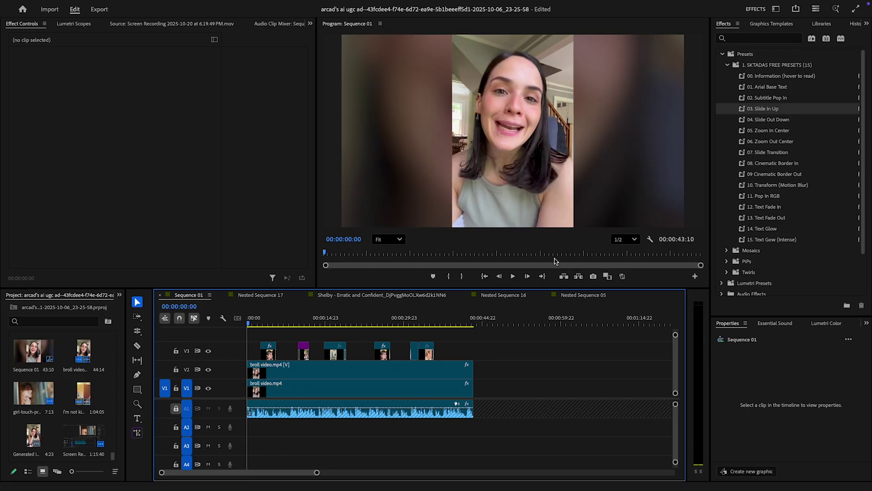
Play Sequence 01 from the start through to its 42-second end.
{"action": "key", "text": "space"}
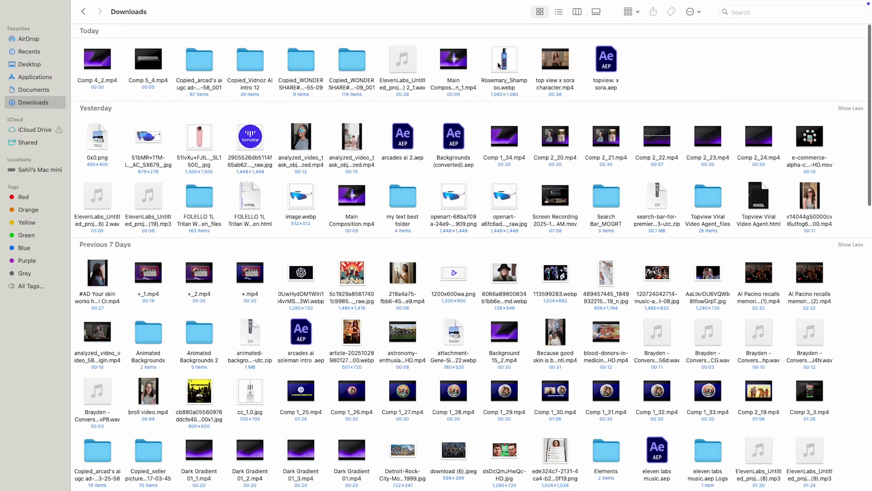
Preview Rosemary_Shampoo.webp from Downloads in Quick Look.
{"action": "key", "text": "space"}
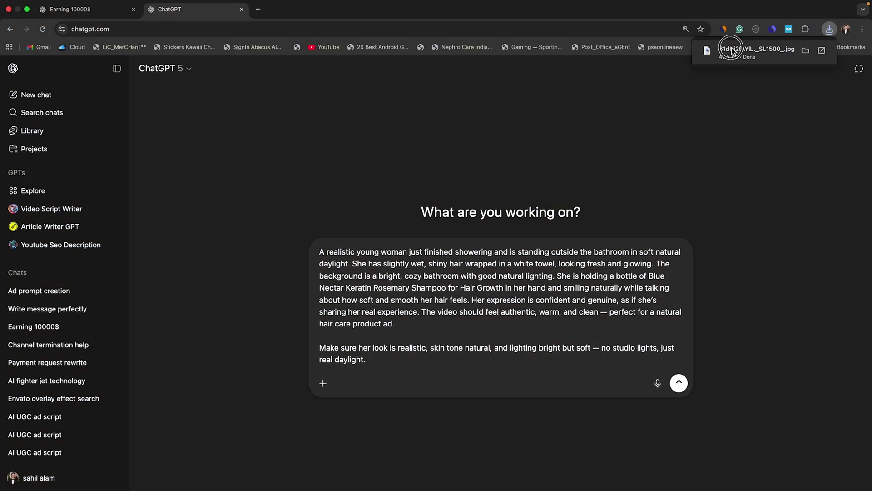
Attach the shampoo product photo to the towel-wrapped woman prompt and send it to ChatGPT.
{"action": "left_click_drag", "start_coordinate": [727, 52], "coordinate": [335, 347]}
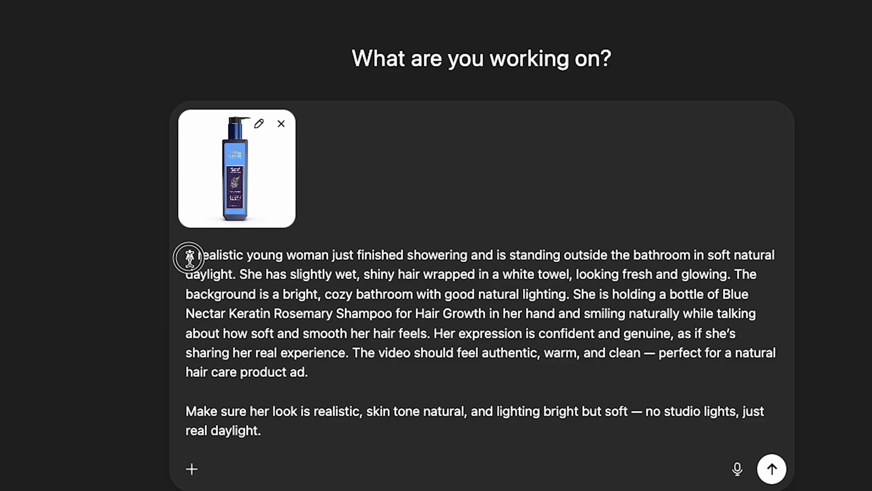
{"action": "left_click_drag", "start_coordinate": [188, 257], "coordinate": [507, 308]}
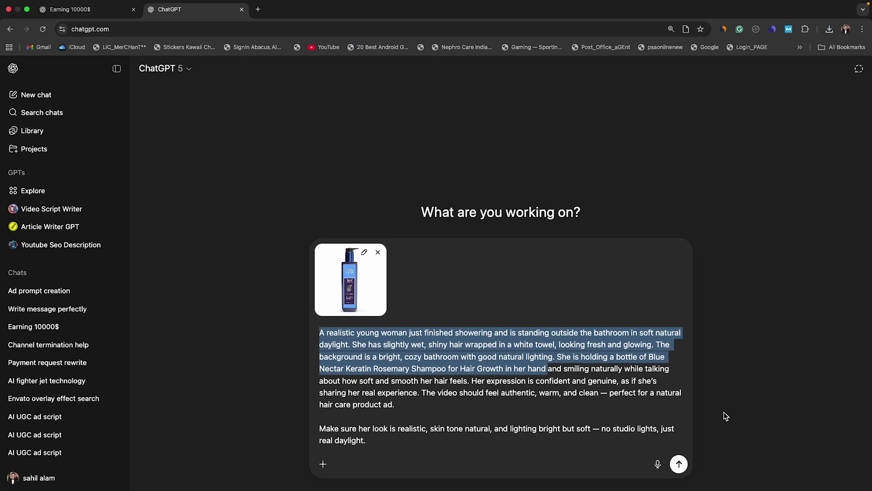
{"action": "left_click", "coordinate": [680, 471]}
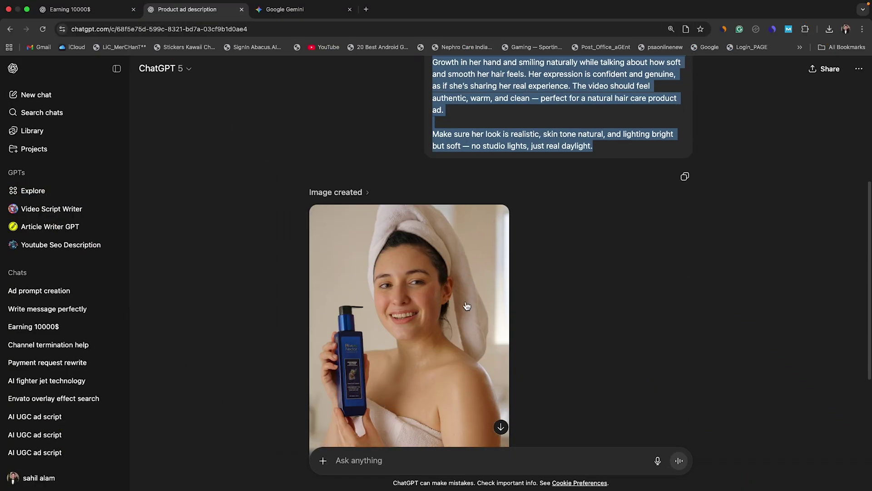
{"action": "scroll", "coordinate": [467, 306], "scroll_direction": "down", "scroll_amount": 5}
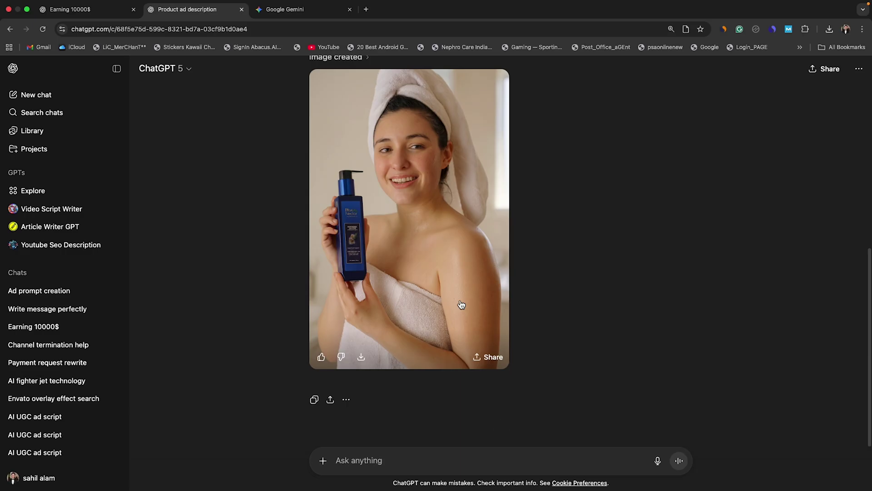
Upload the shampoo product photo with the same prompt in Gemini and submit it.
{"action": "left_click", "coordinate": [285, 9]}
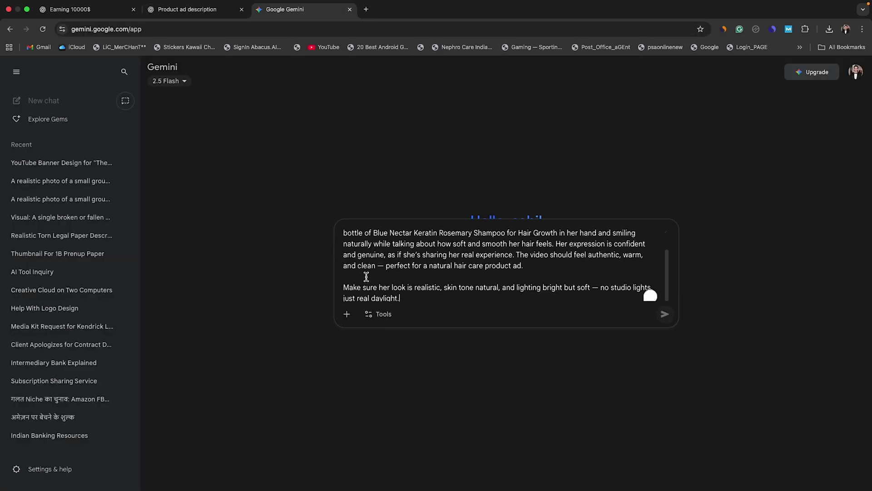
{"action": "left_click", "coordinate": [346, 318]}
{"action": "left_click", "coordinate": [368, 273]}
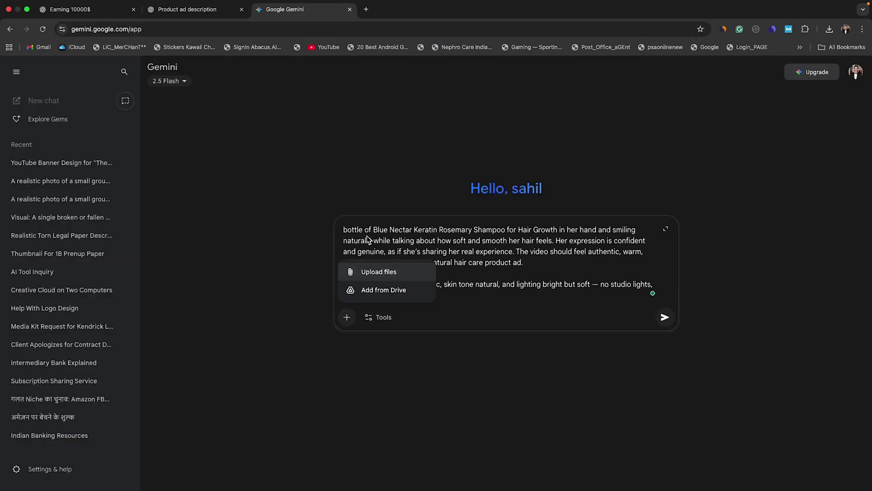
{"action": "double_click", "coordinate": [139, 148]}
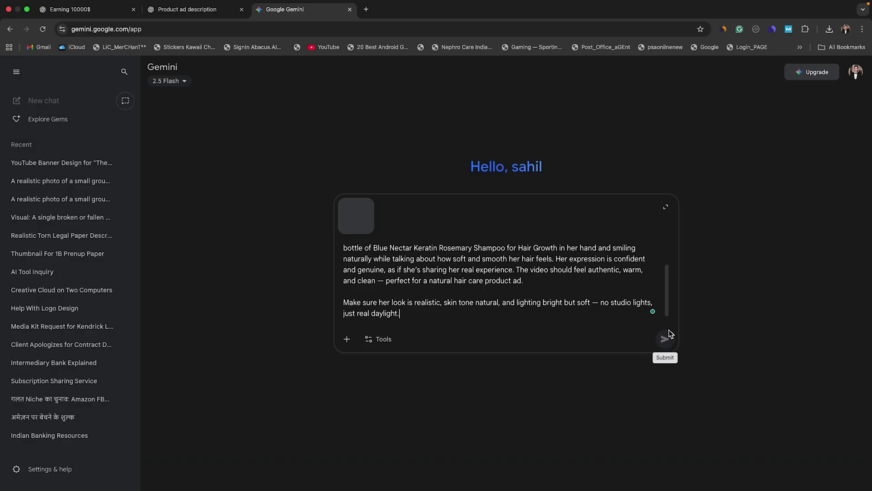
{"action": "left_click", "coordinate": [665, 339]}
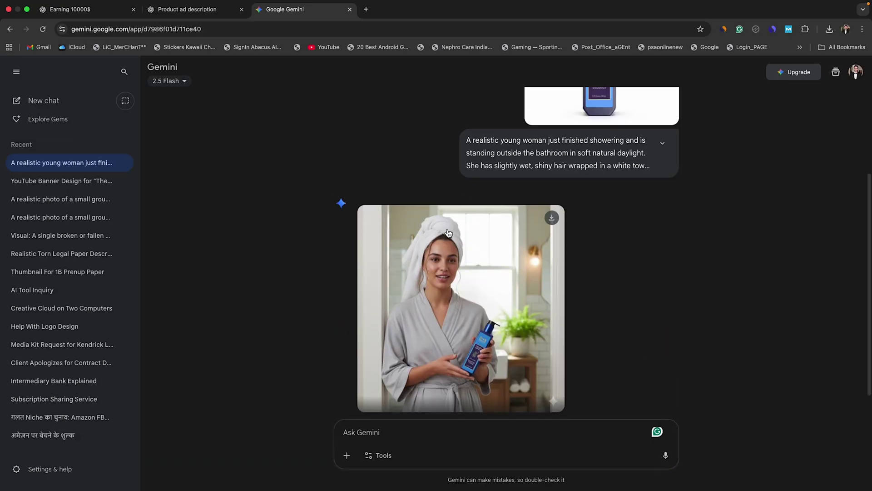
Compare ChatGPT's result with Gemini's, then enlarge Gemini's robed-woman image.
{"action": "left_click", "coordinate": [186, 10]}
{"action": "scroll", "coordinate": [465, 301], "scroll_direction": "down", "scroll_amount": 3}
{"action": "scroll", "coordinate": [462, 304], "scroll_direction": "down", "scroll_amount": 3}
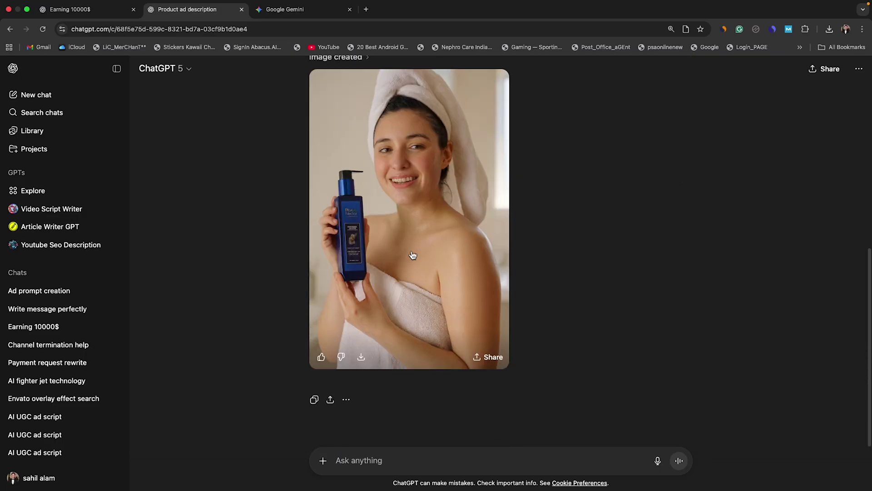
{"action": "left_click", "coordinate": [298, 13]}
{"action": "left_click", "coordinate": [499, 309]}
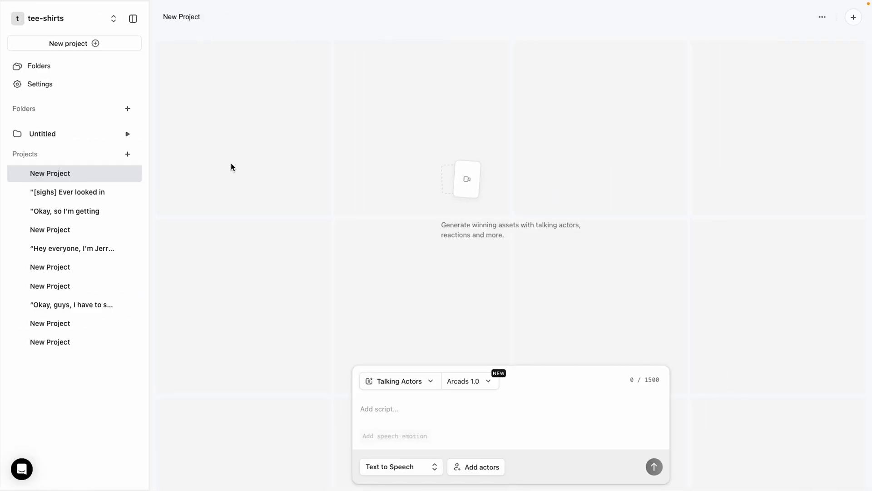
Switch the new project to Scenes and attach the Gemini robed-woman image as start frame.
{"action": "left_click", "coordinate": [408, 387]}
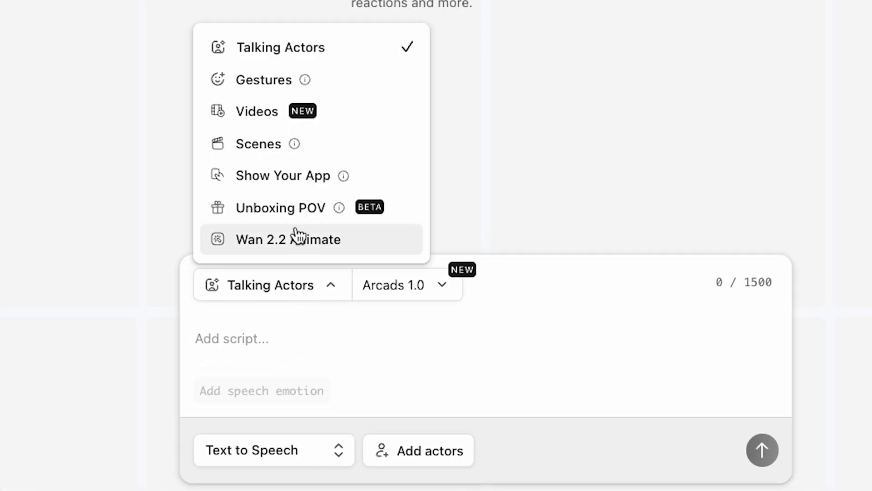
{"action": "left_click", "coordinate": [257, 145]}
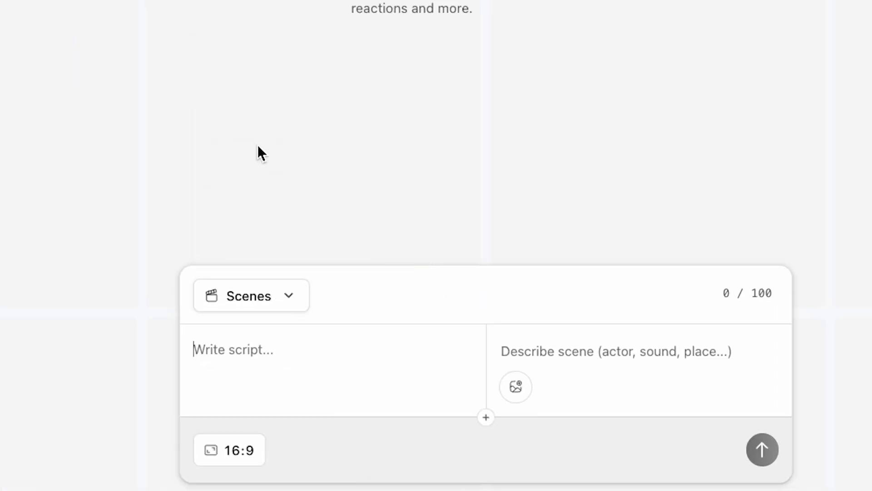
{"action": "left_click", "coordinate": [527, 433]}
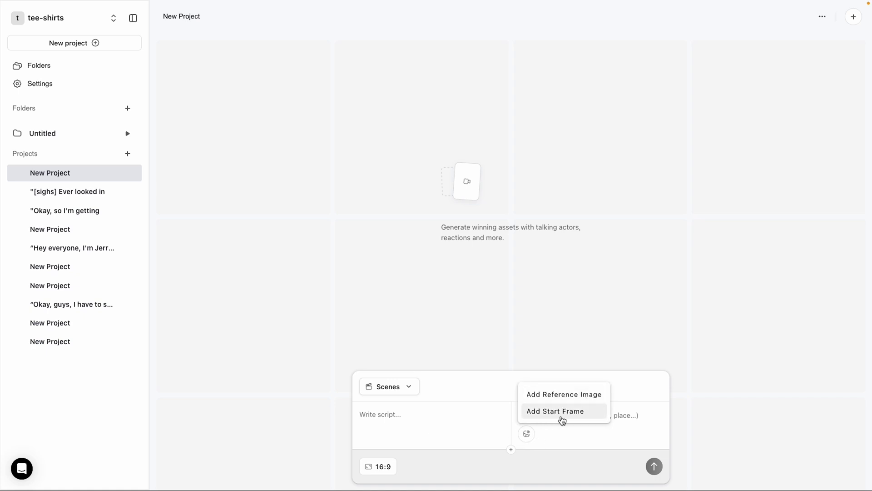
{"action": "left_click", "coordinate": [577, 411]}
{"action": "key", "text": "space"}
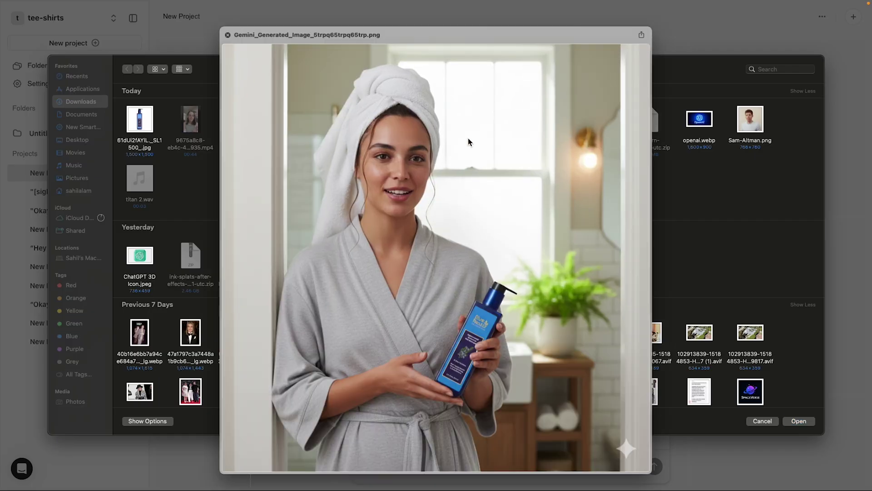
{"action": "key", "text": "space"}
{"action": "key", "text": "Return"}
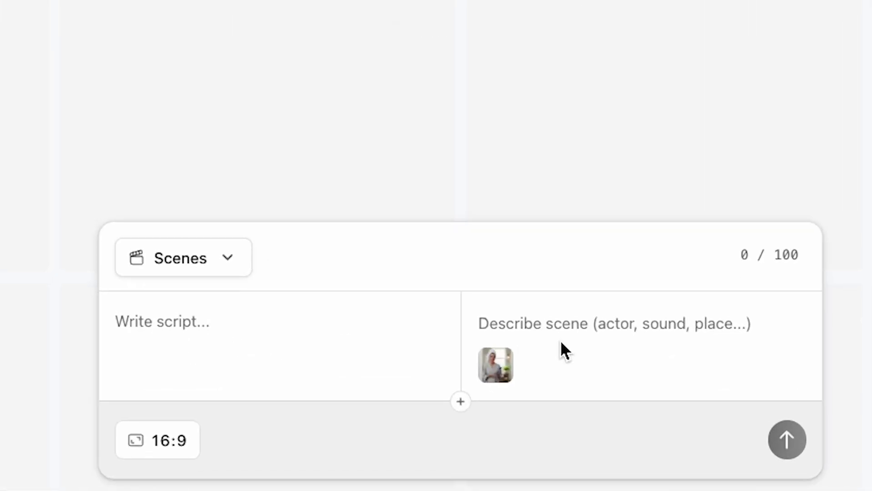
{"action": "left_click", "coordinate": [559, 331]}
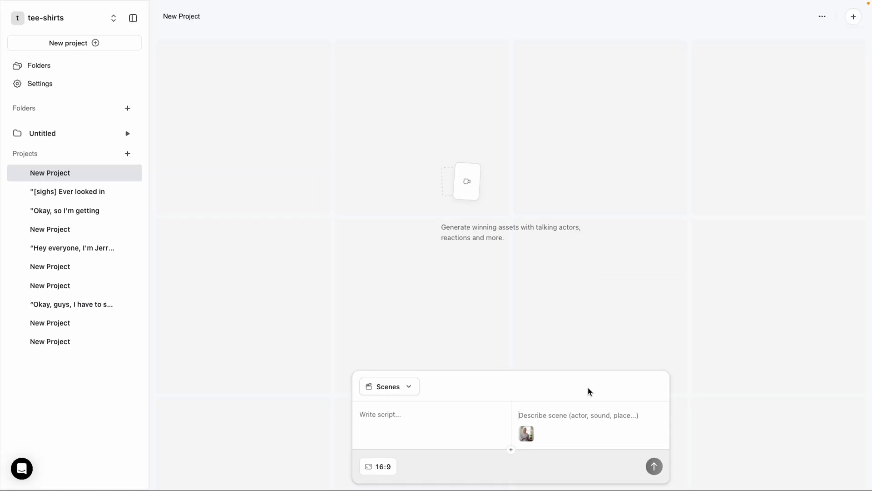
Paste the bathroom shampoo scene description and remove the word 'Indian'.
{"action": "type", "text": "A realistic Indian woman standing just outside her bathroom, wrapped in a clean white towel, holding the Blue Nectar shampoo bottle in her hand. Her hair is slightly wet and shiny, and she smiles naturally while talking to the camera. The lighting is soft and natural, with sunlight coming through a nearby window and a few green plants in the background. The tone feels warm, cozy, and real — like she's casually sharing her post-shower routine in a vlog. Gentle ambient bathroom sound in the background, no loud music."}
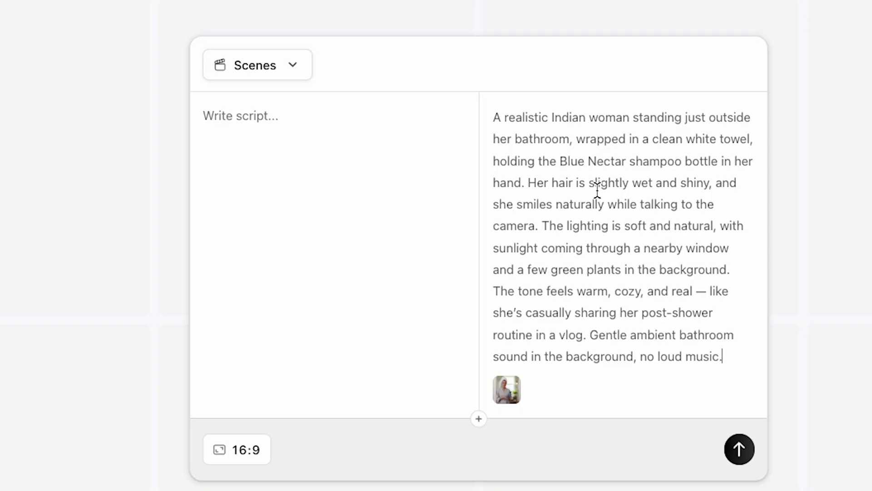
{"action": "left_click_drag", "start_coordinate": [586, 119], "coordinate": [552, 119]}
{"action": "key", "text": "BackSpace"}
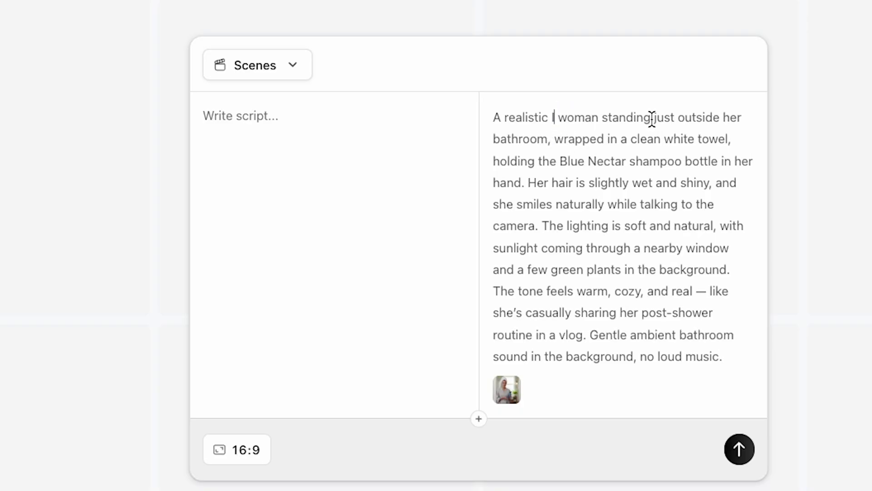
Paste the short 'Hey guys!' hair-secret script and submit the 1:1 scene.
{"action": "left_click", "coordinate": [214, 138]}
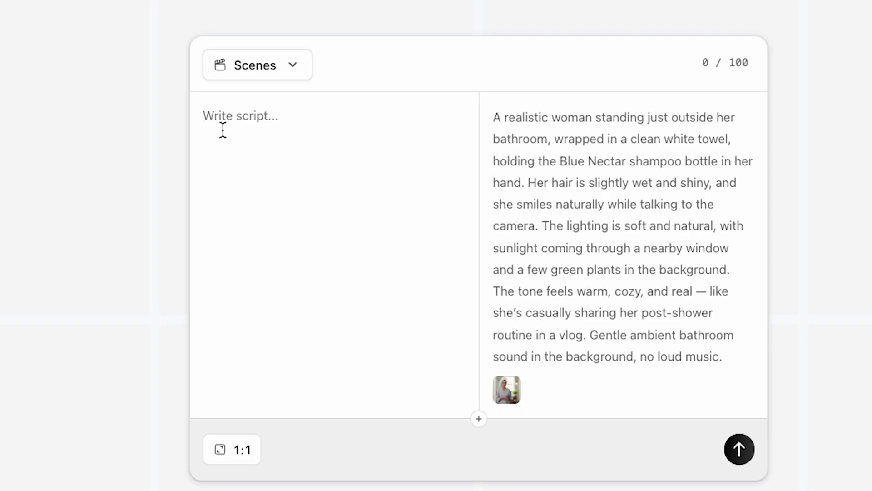
{"action": "key", "text": "ctrl+v"}
{"action": "type", "text": "That"}
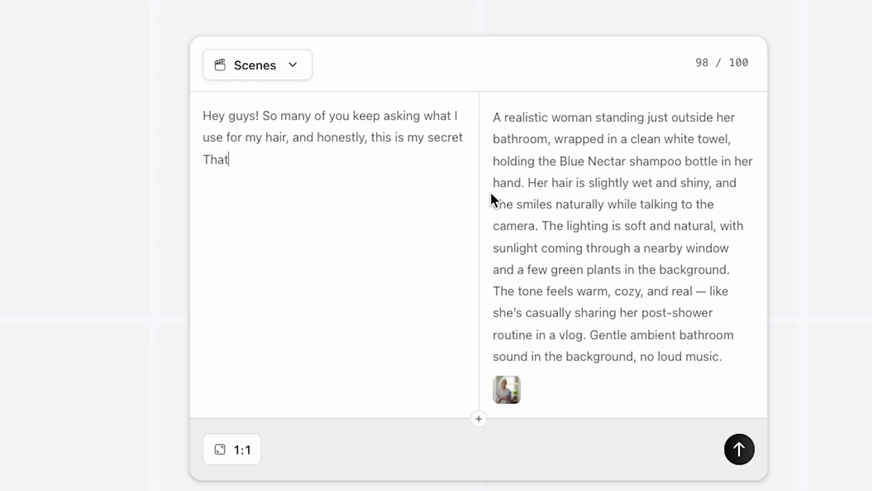
{"action": "left_click", "coordinate": [740, 449]}
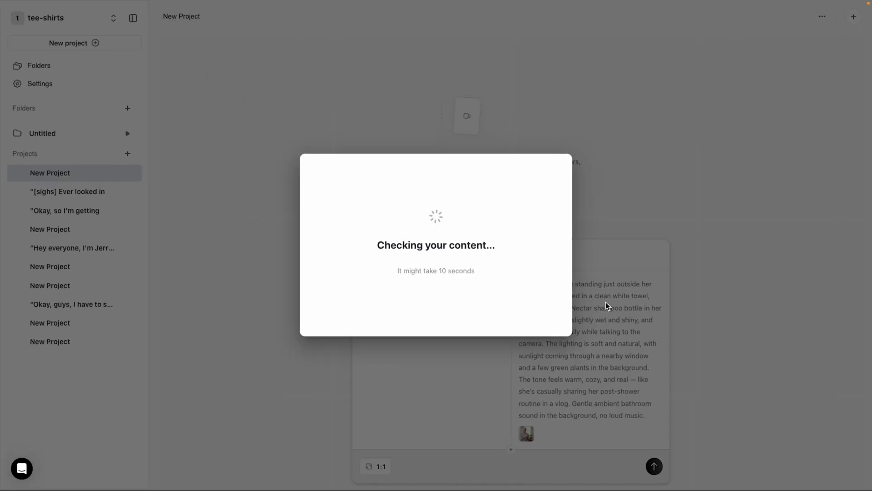